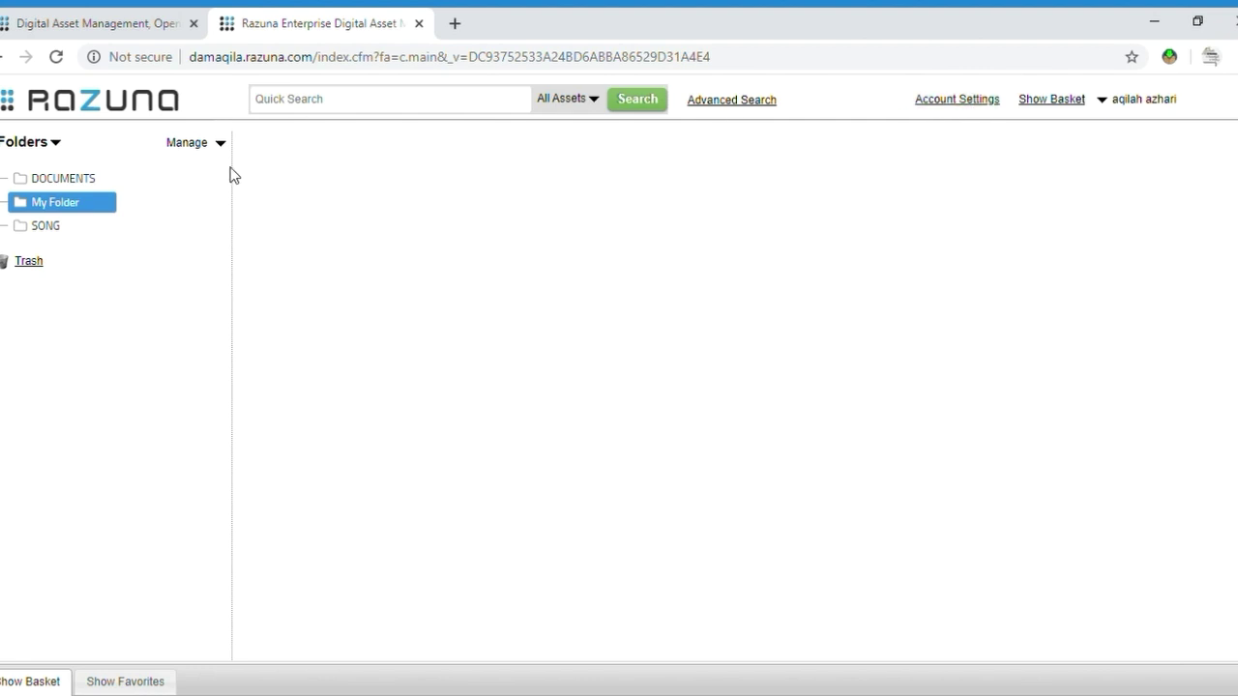
- Create a root-level folder named "songs" with the description "songs" and the Full access permission level
left_click_drag(52, 158, 56, 205)
left_click(56, 205)
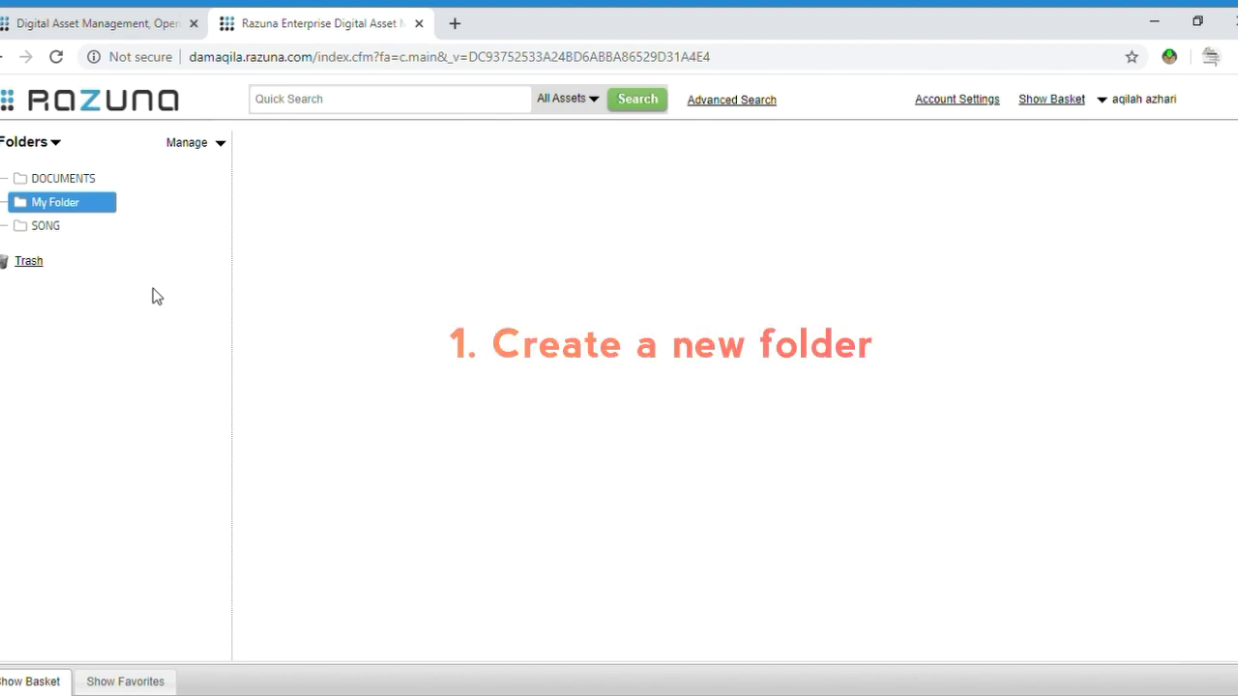
left_click(223, 146)
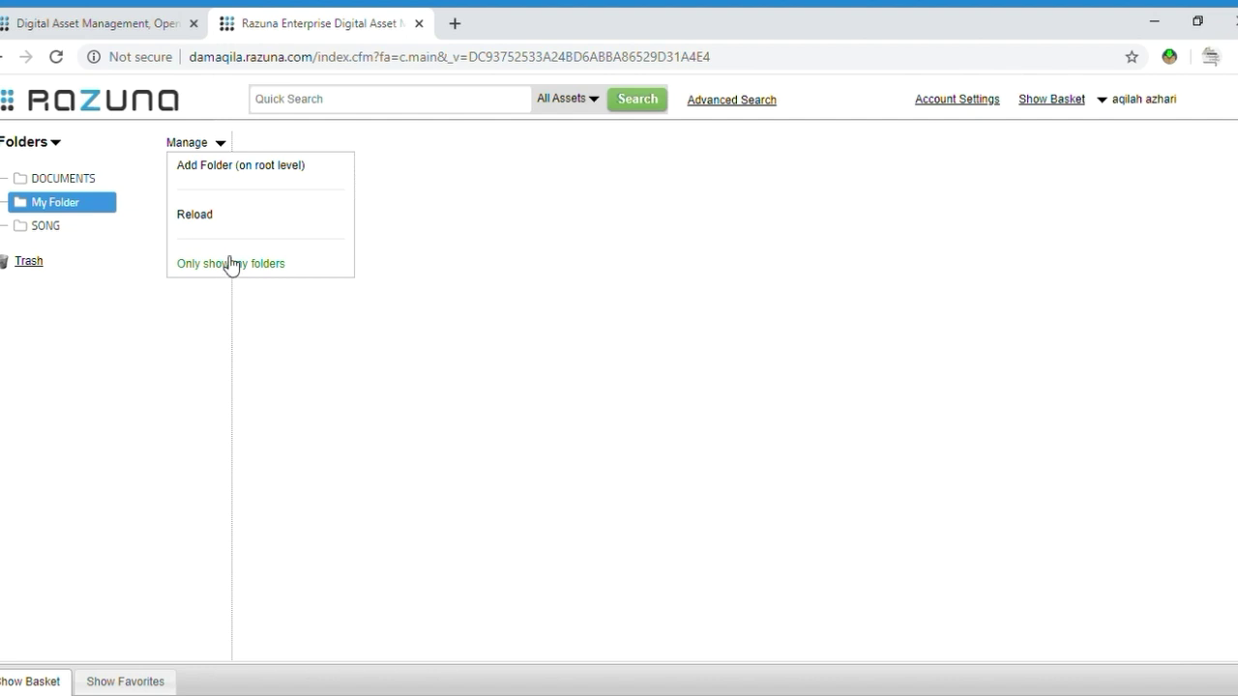
left_click(224, 164)
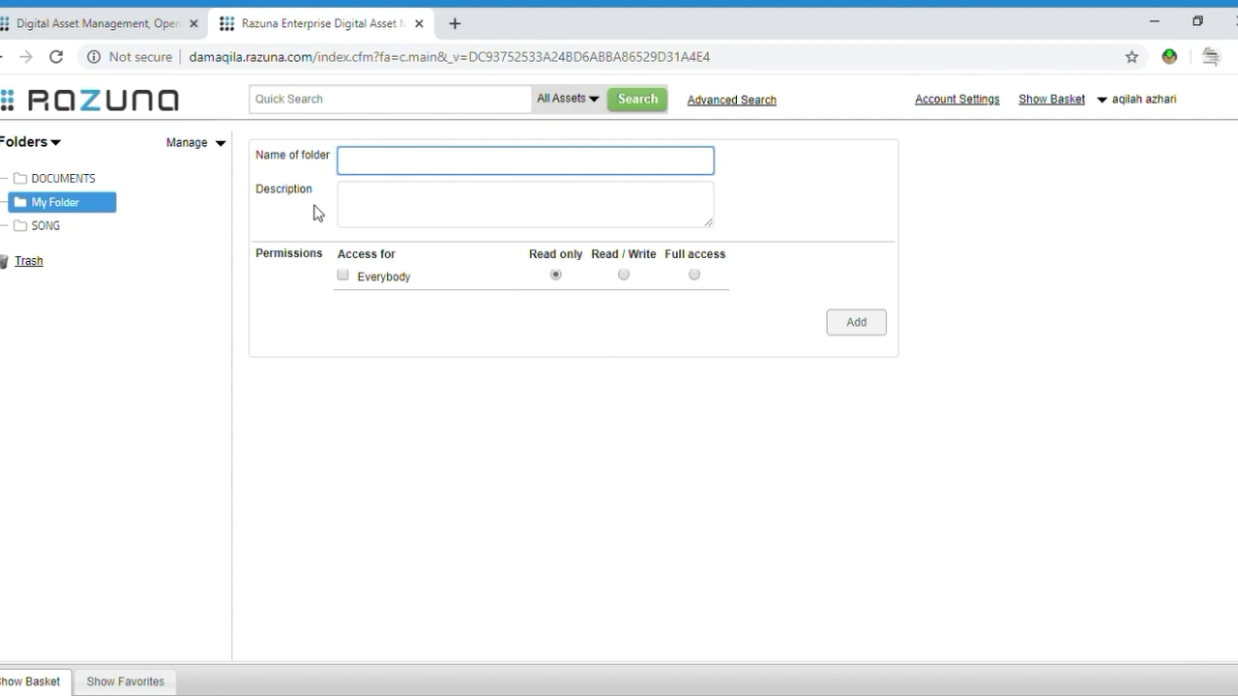
type("songs")
left_click(391, 207)
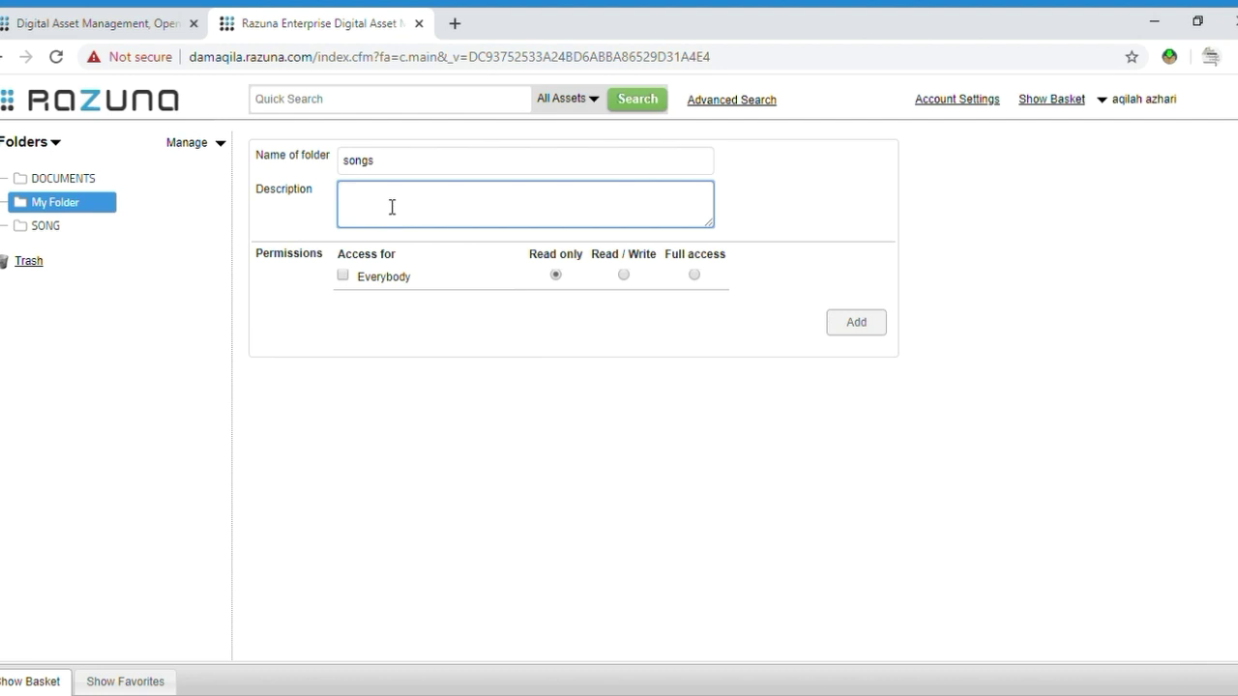
type("songs")
left_click(693, 275)
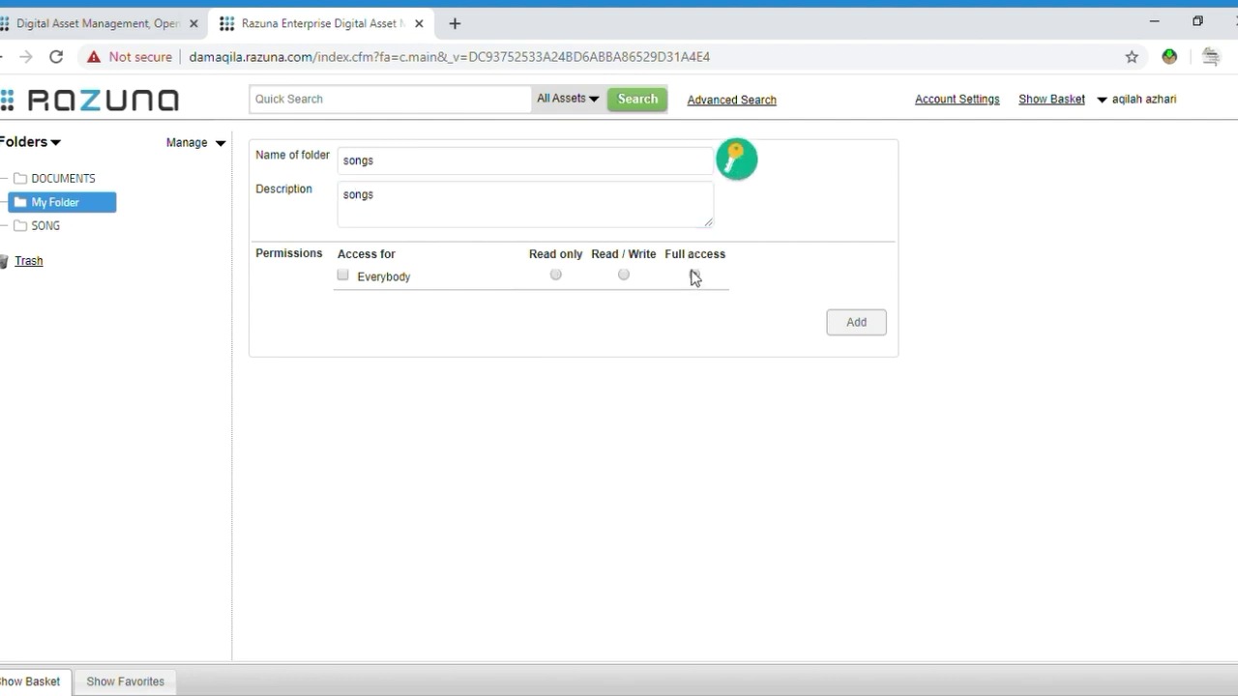
left_click(860, 326)
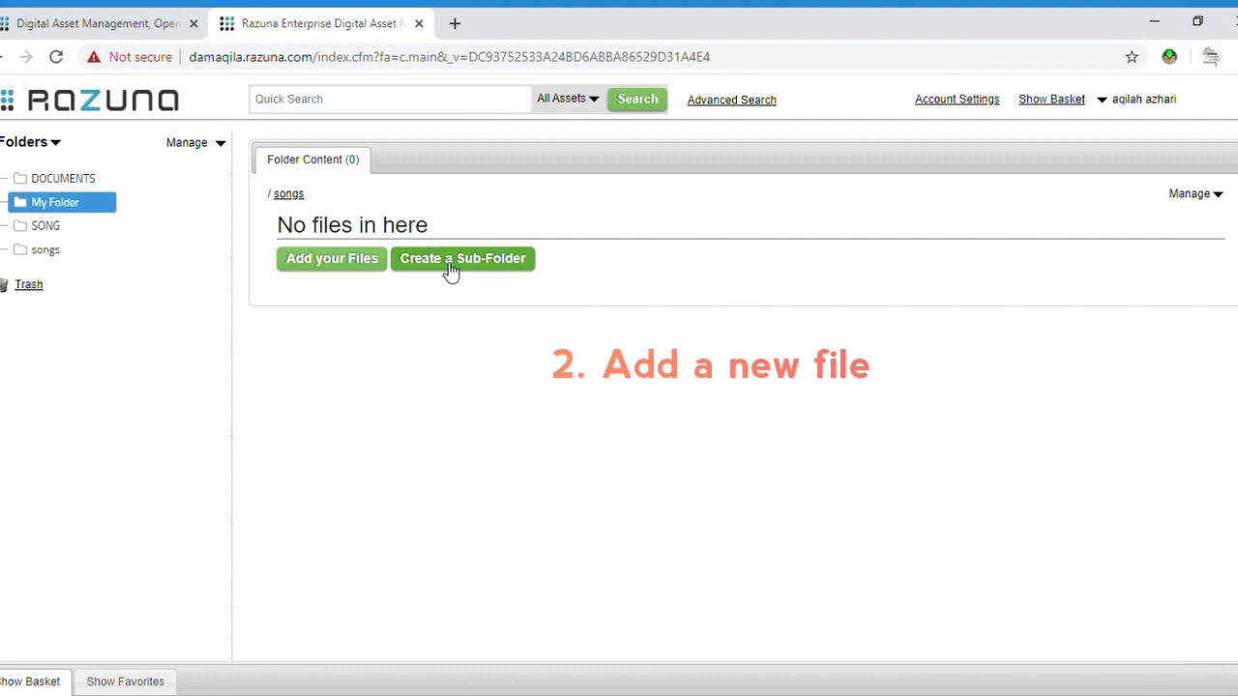
- Upload "Hael Husaini - Senyuman Ramadhan [Official Music Video].mp3" to the songs folder and reopen that folder
left_click(333, 263)
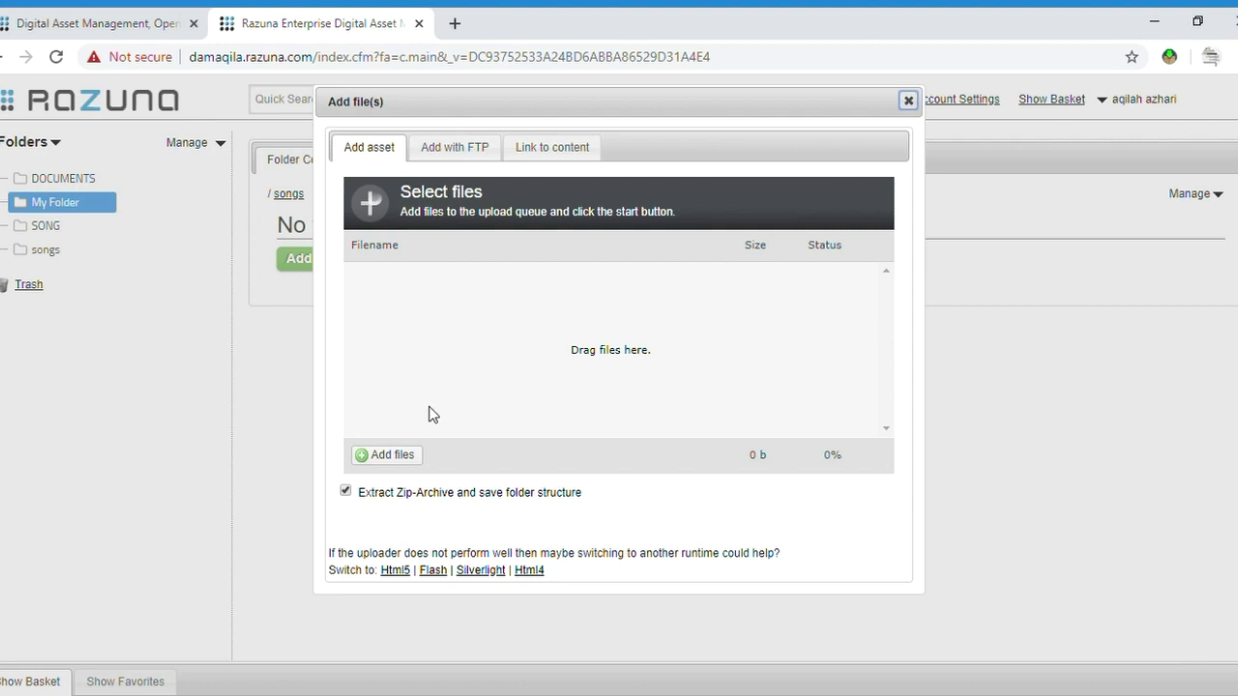
left_click(396, 461)
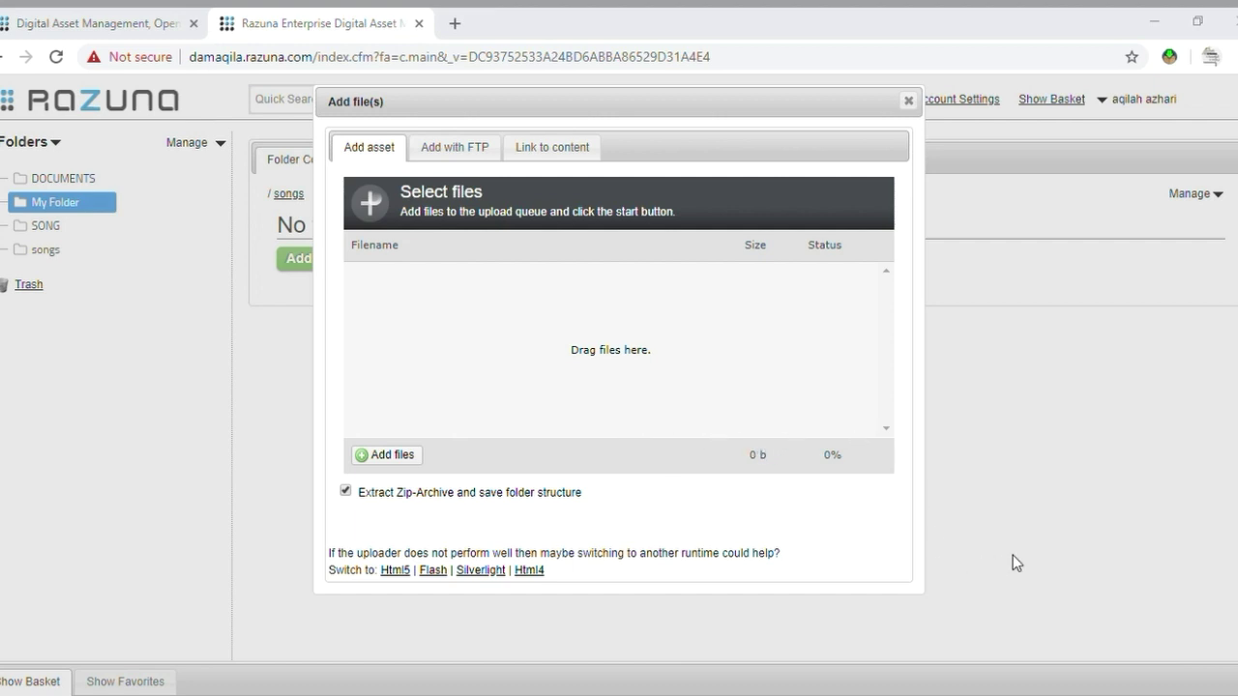
key("Return")
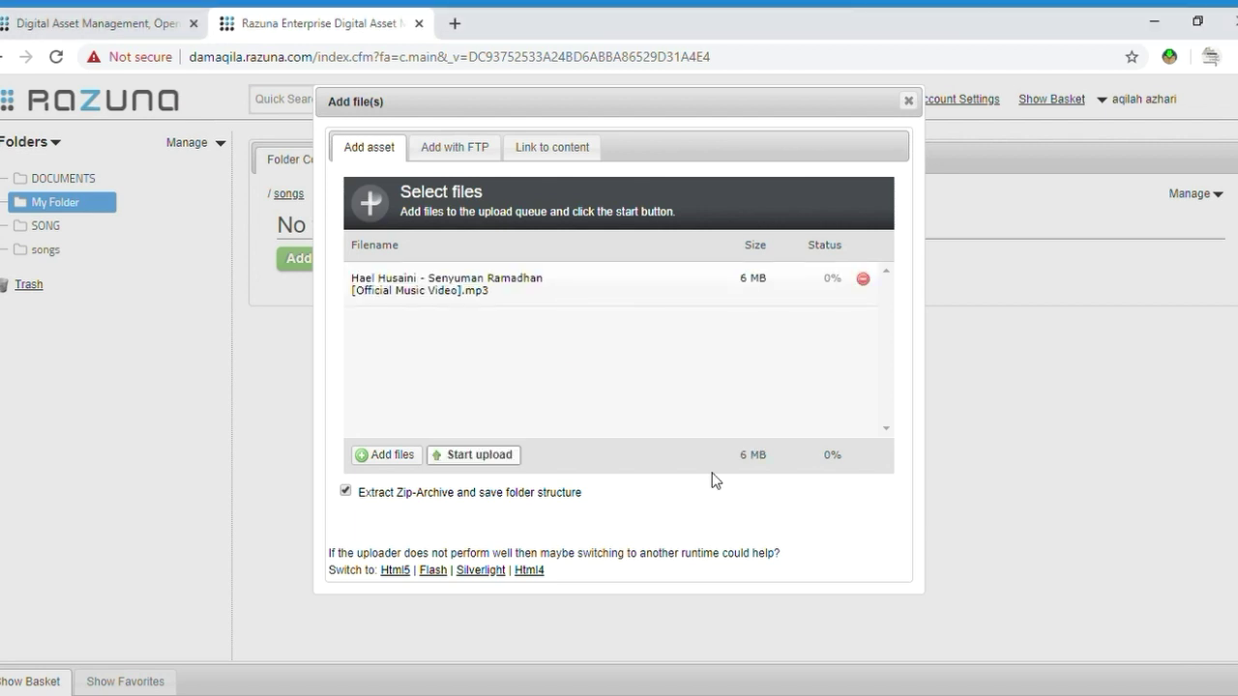
left_click(490, 453)
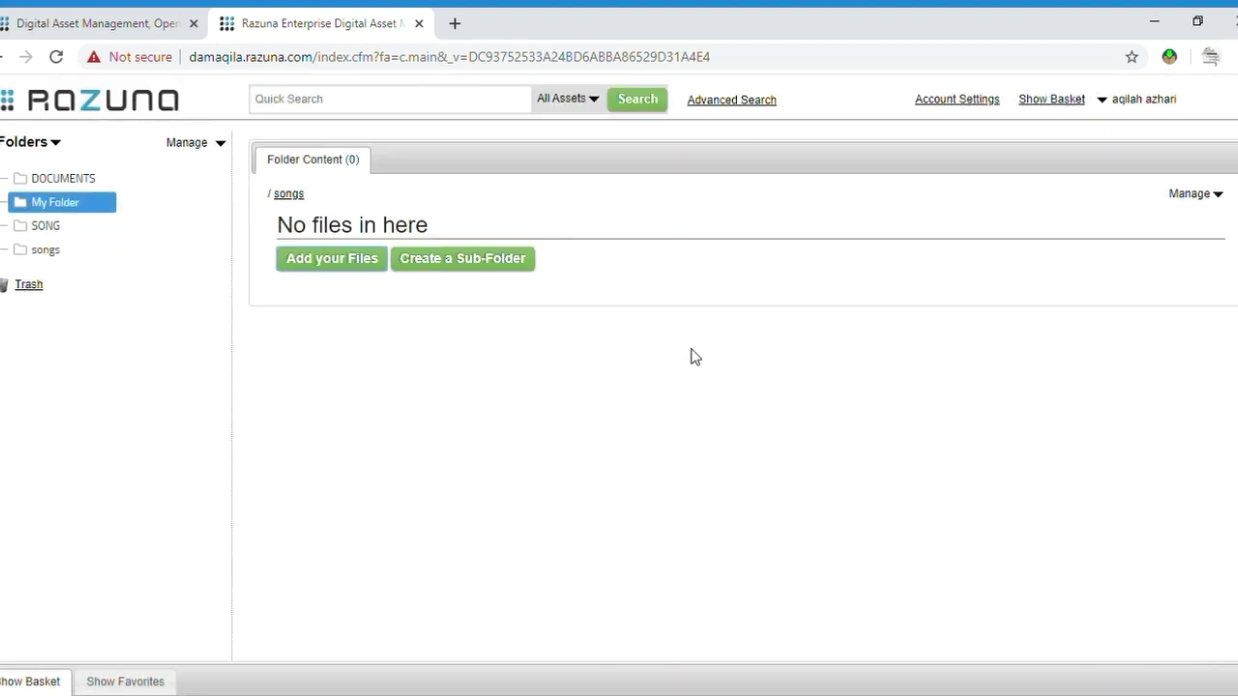
left_click(38, 249)
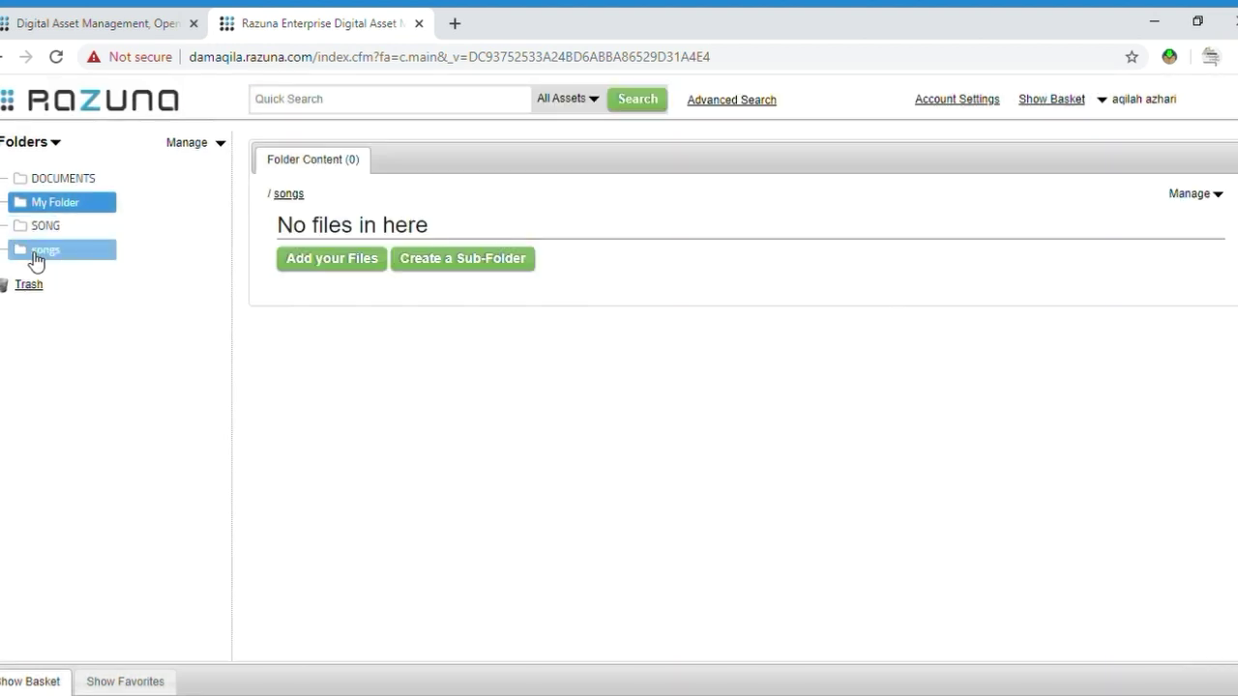
left_click(38, 251)
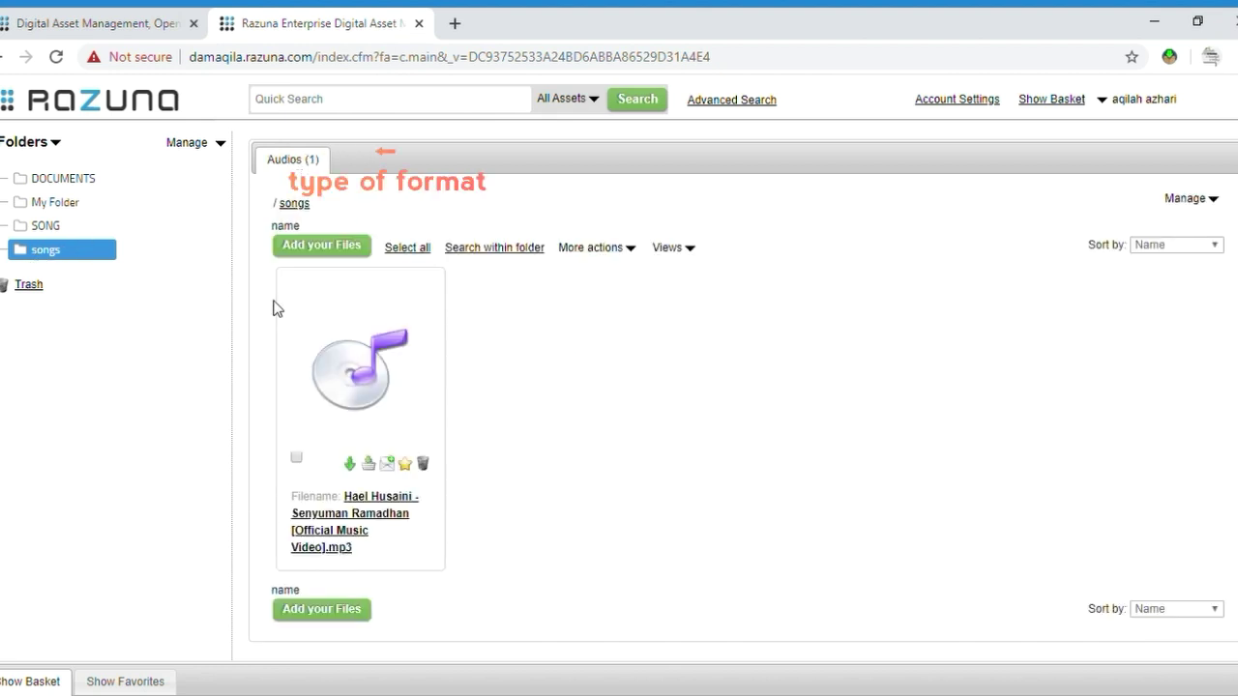
left_click(699, 252)
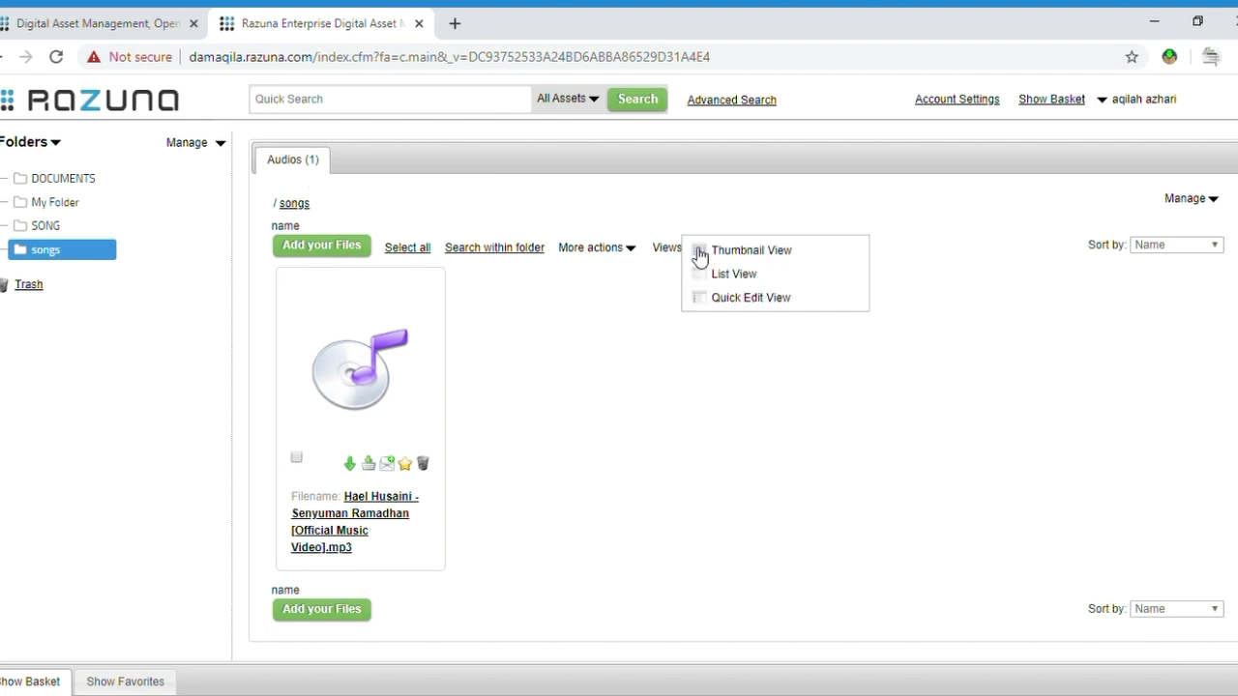
left_click(1216, 249)
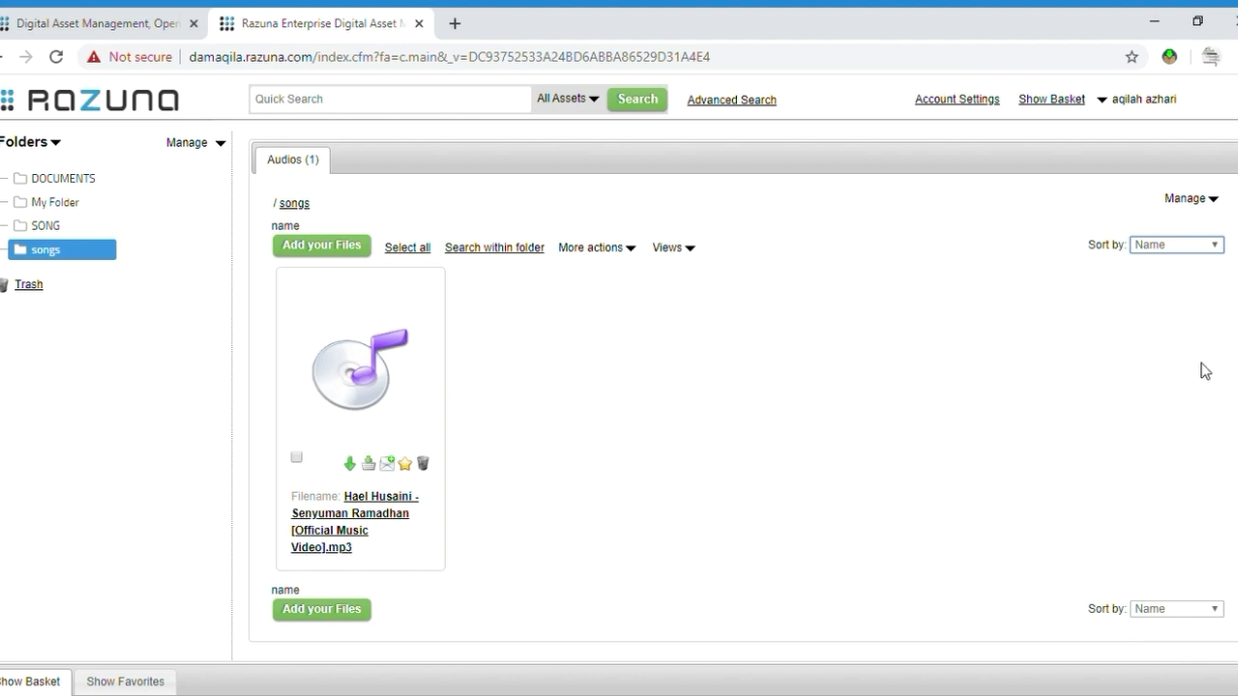
left_click(716, 378)
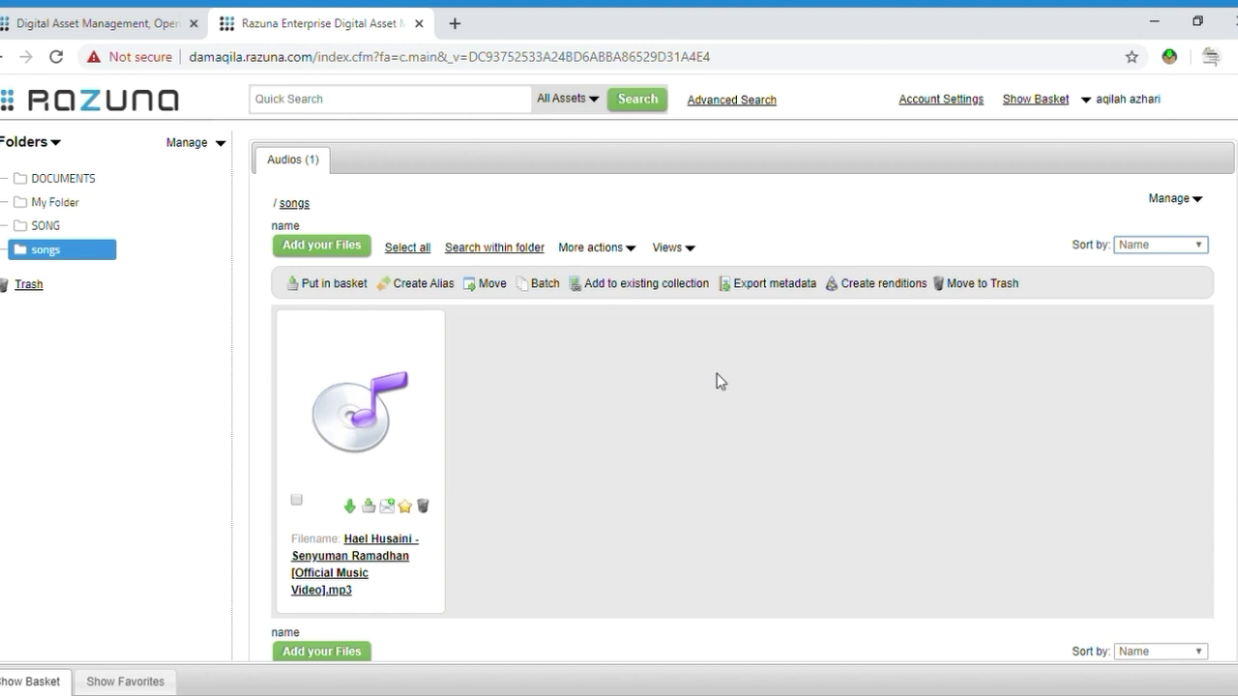
- Open the details of the image AI MAGAZINE.ai in My Folder
left_click(54, 203)
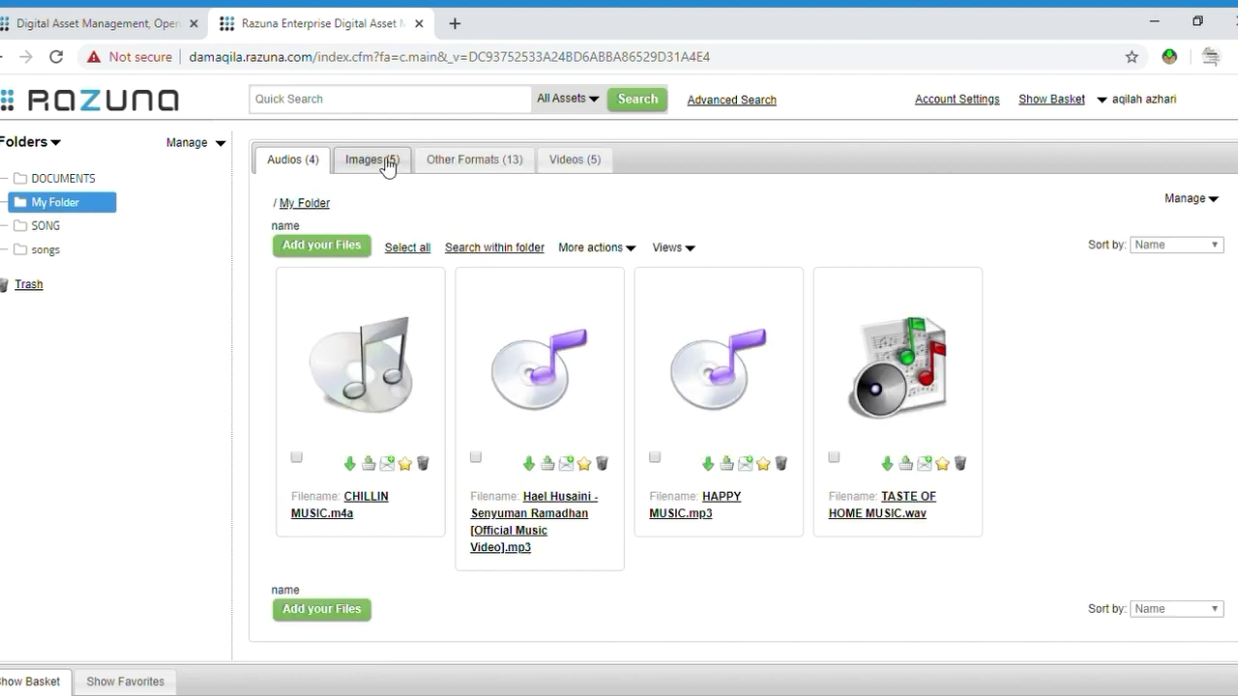
left_click(388, 162)
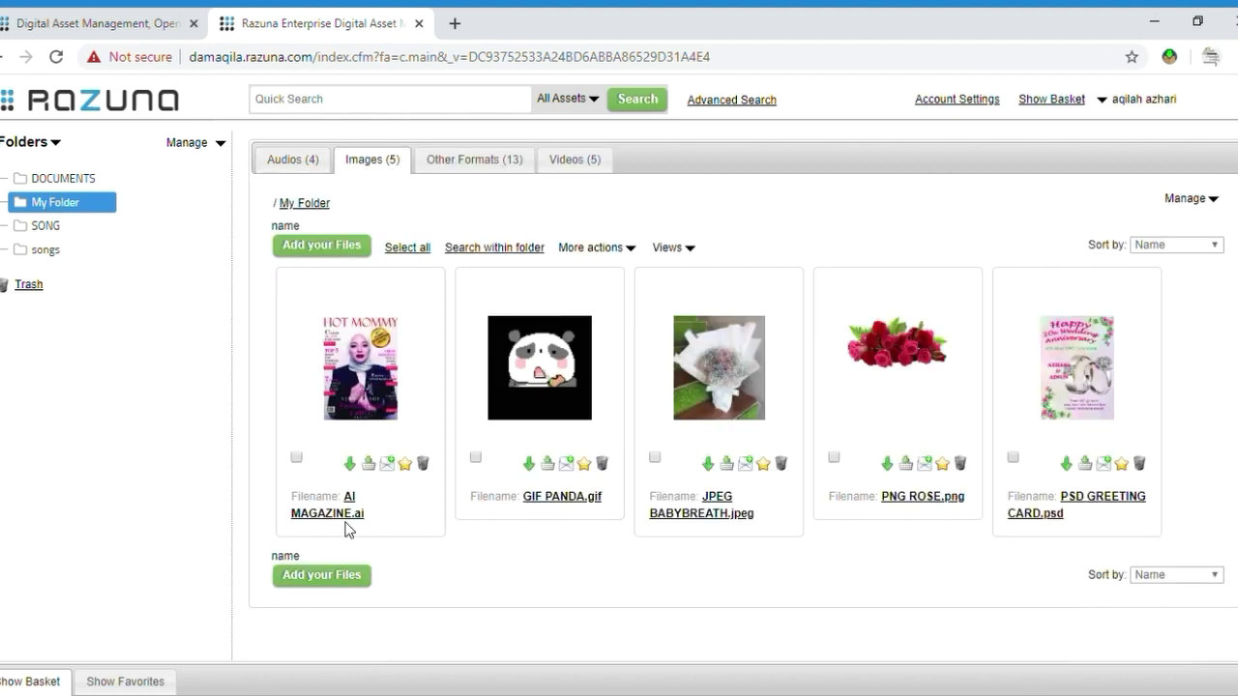
left_click(337, 515)
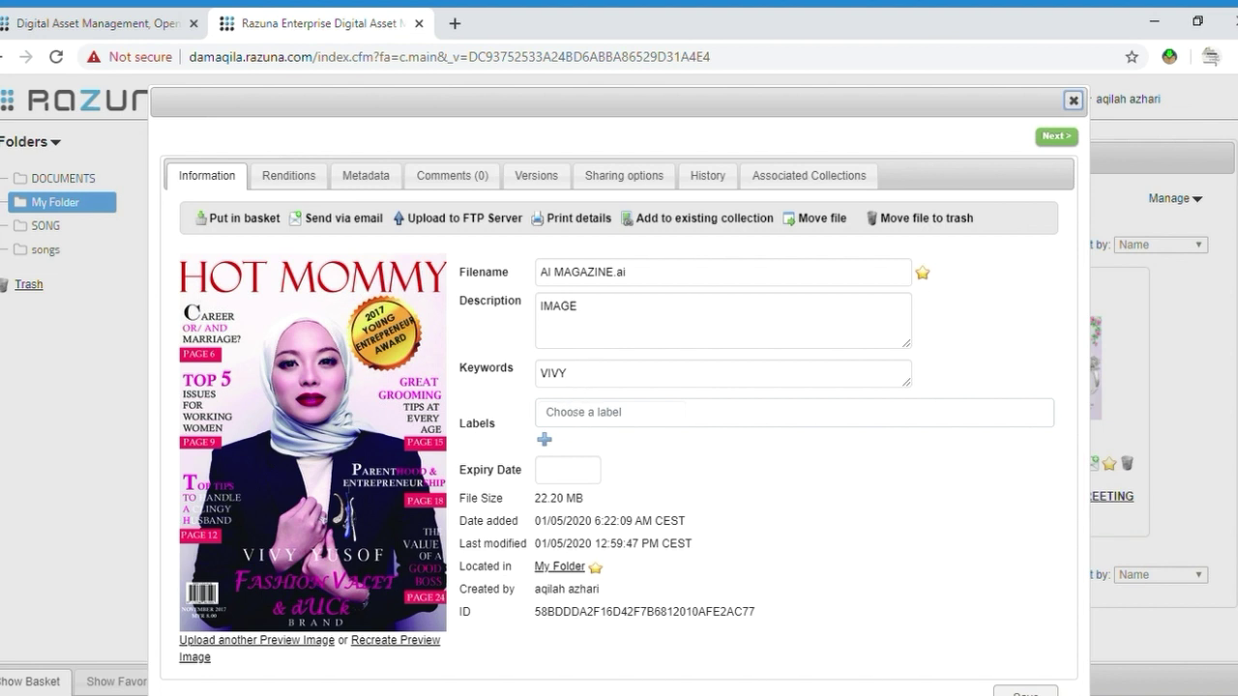
scroll(619, 386, "down", 1)
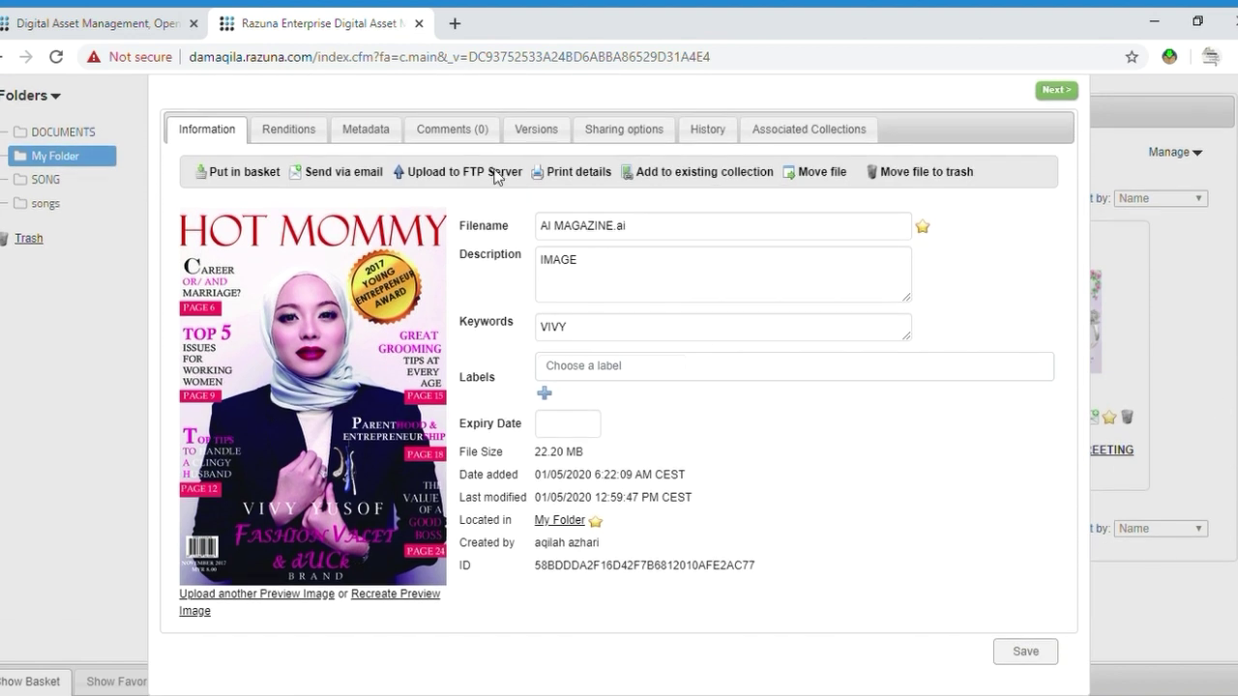
- Review the metadata of AI MAGAZINE.ai, including its raw metadata, and save the record
left_click(378, 140)
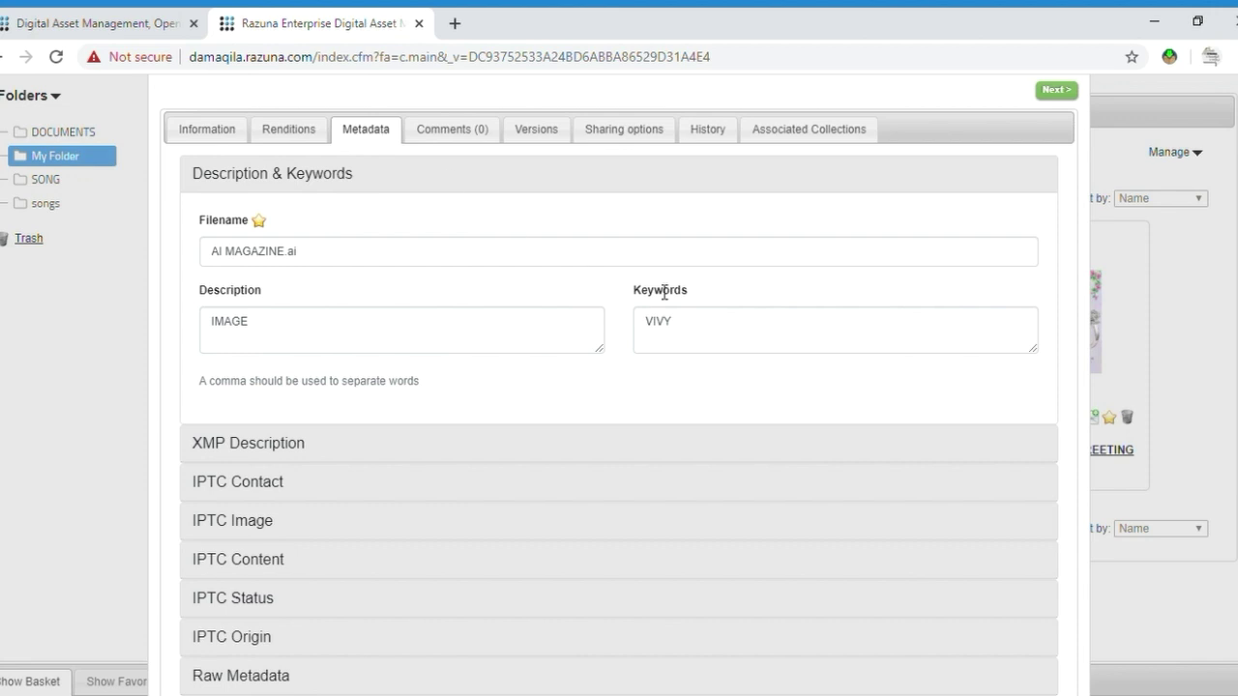
scroll(618, 387, "down", 1)
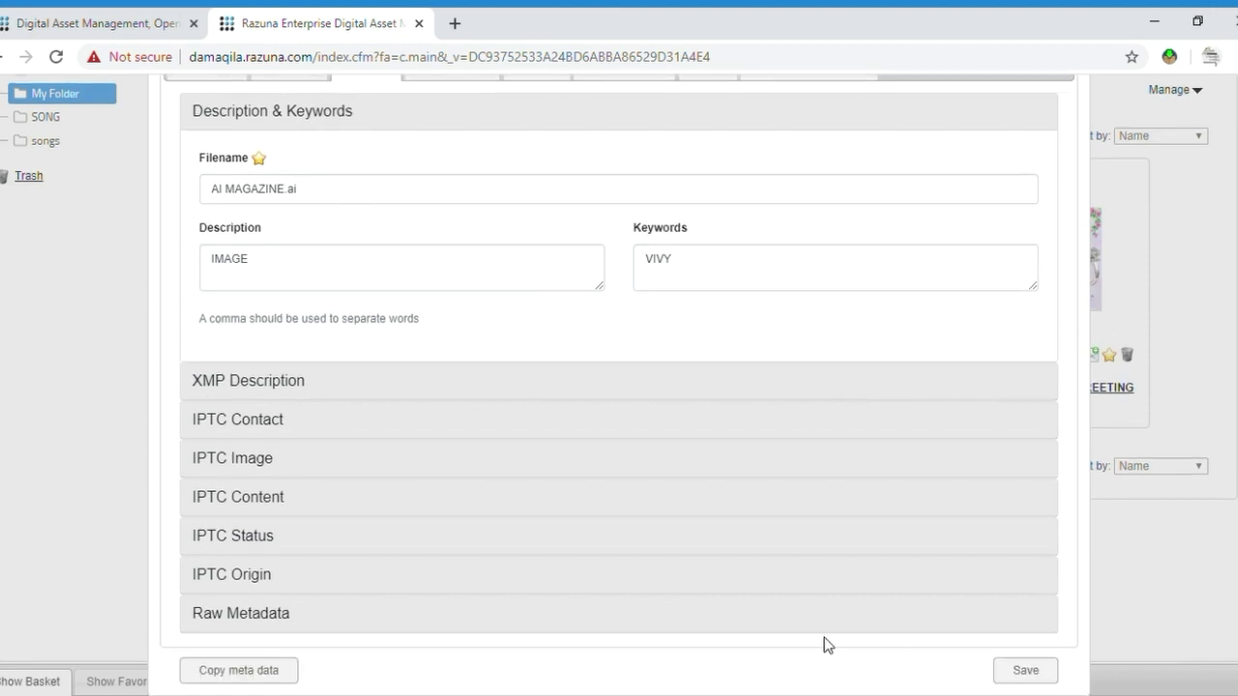
left_click(744, 618)
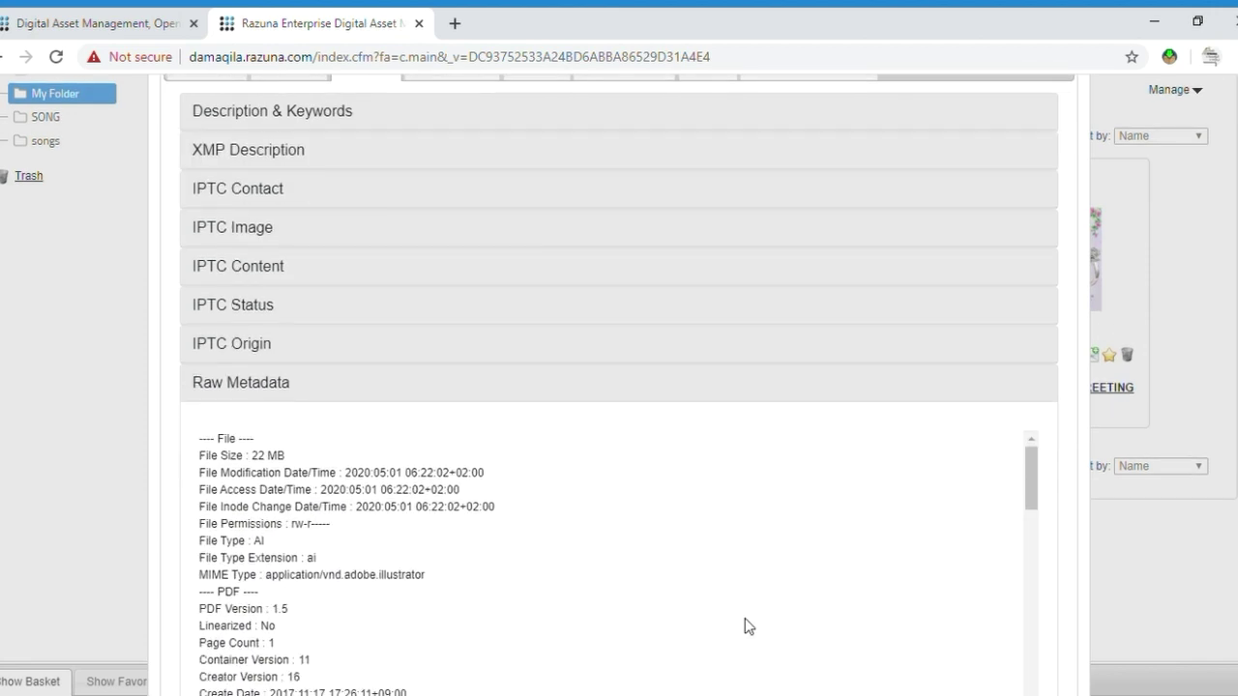
scroll(745, 618, "down", 1)
scroll(619, 387, "down", 2)
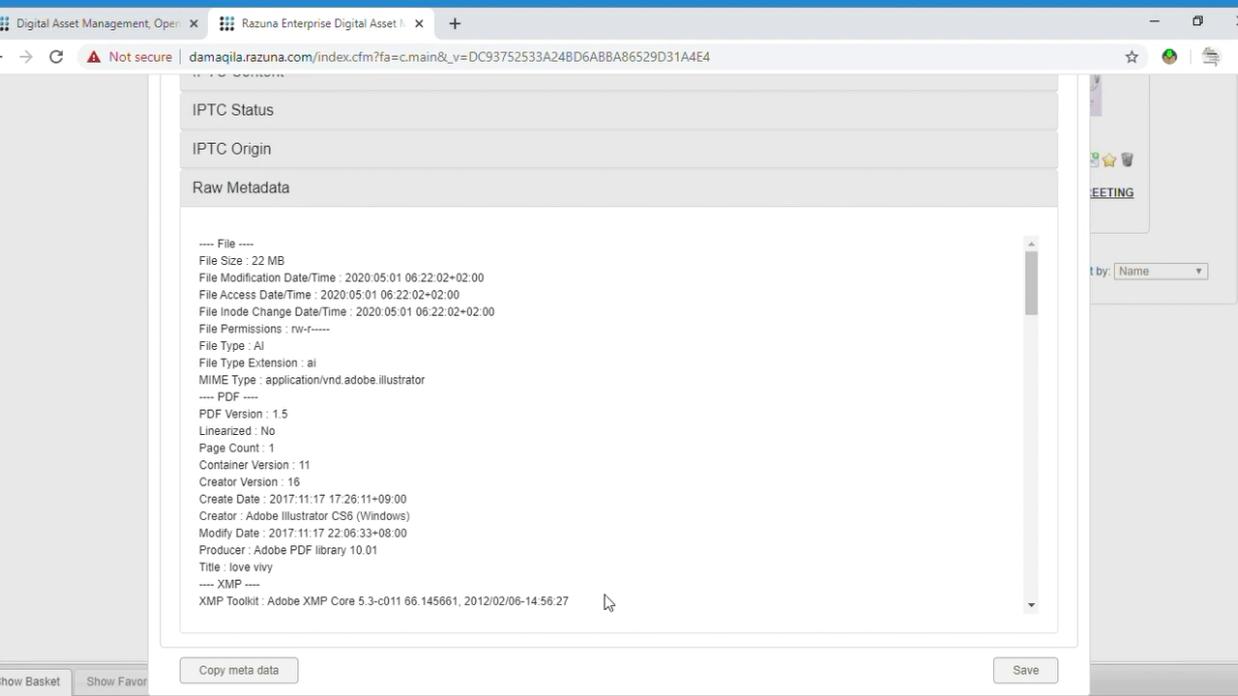
left_click(1012, 671)
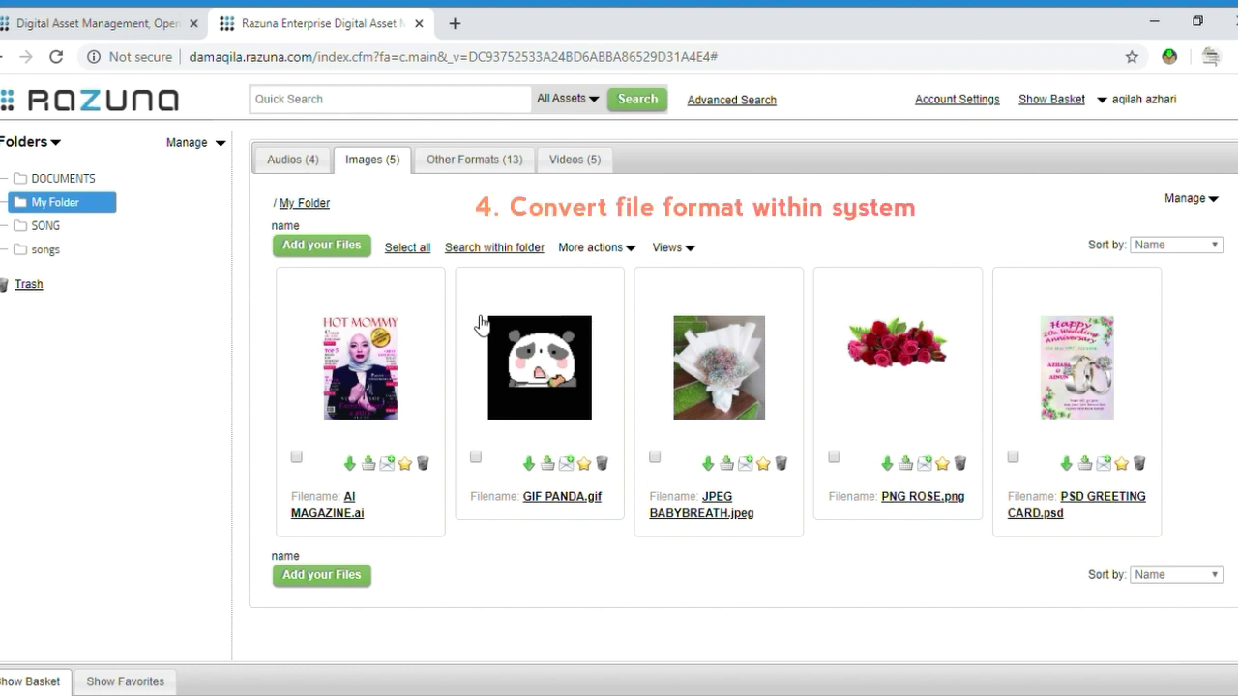
- Convert the video Dugaan Raya Aida.avi in My Folder into a WebM rendition using the 1280x720 preset
left_click(577, 161)
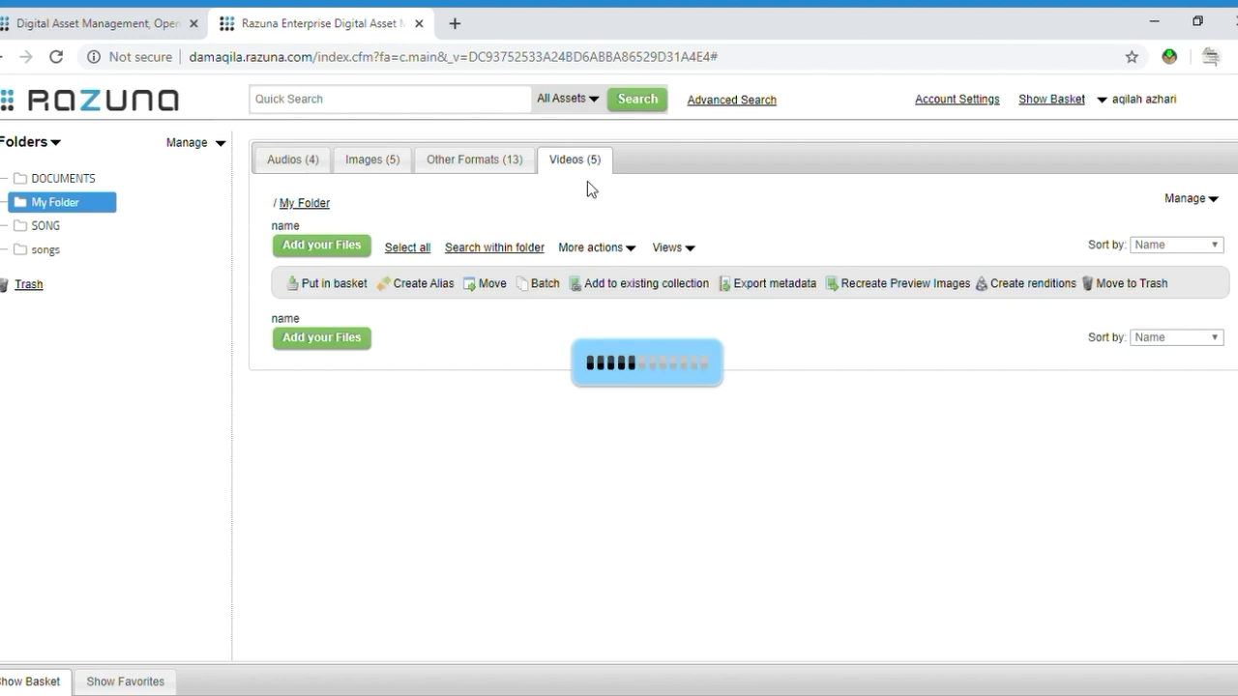
left_click(737, 498)
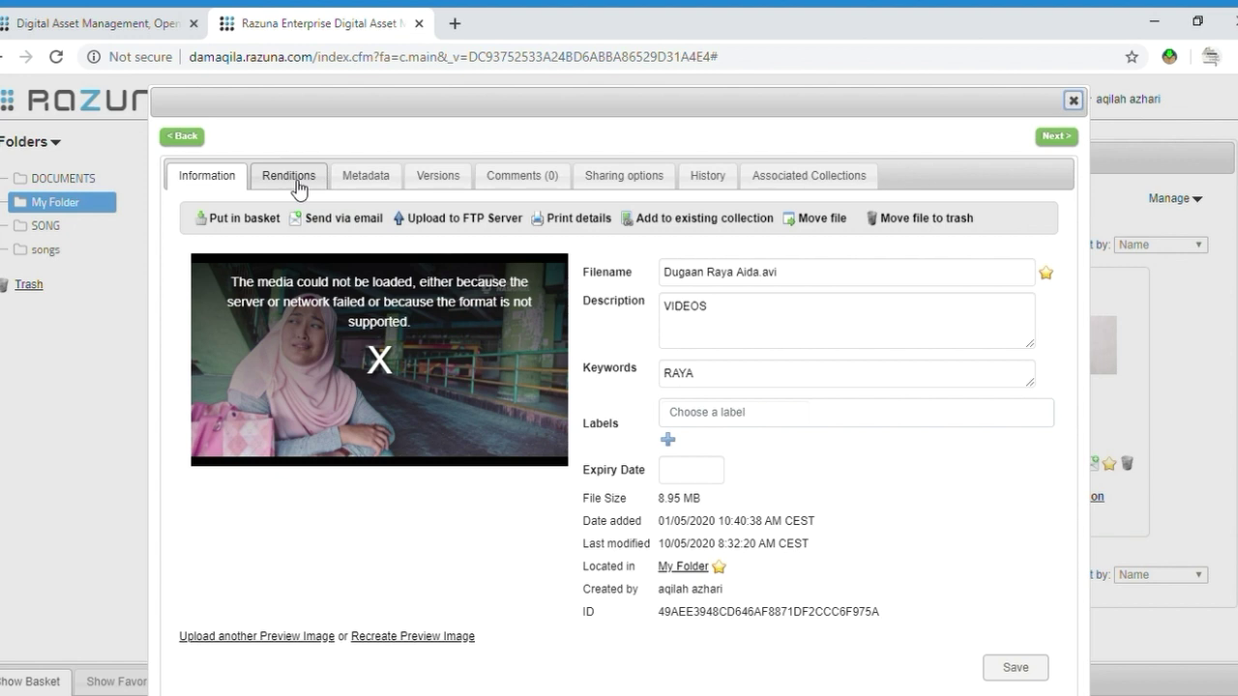
left_click_drag(482, 99, 352, 89)
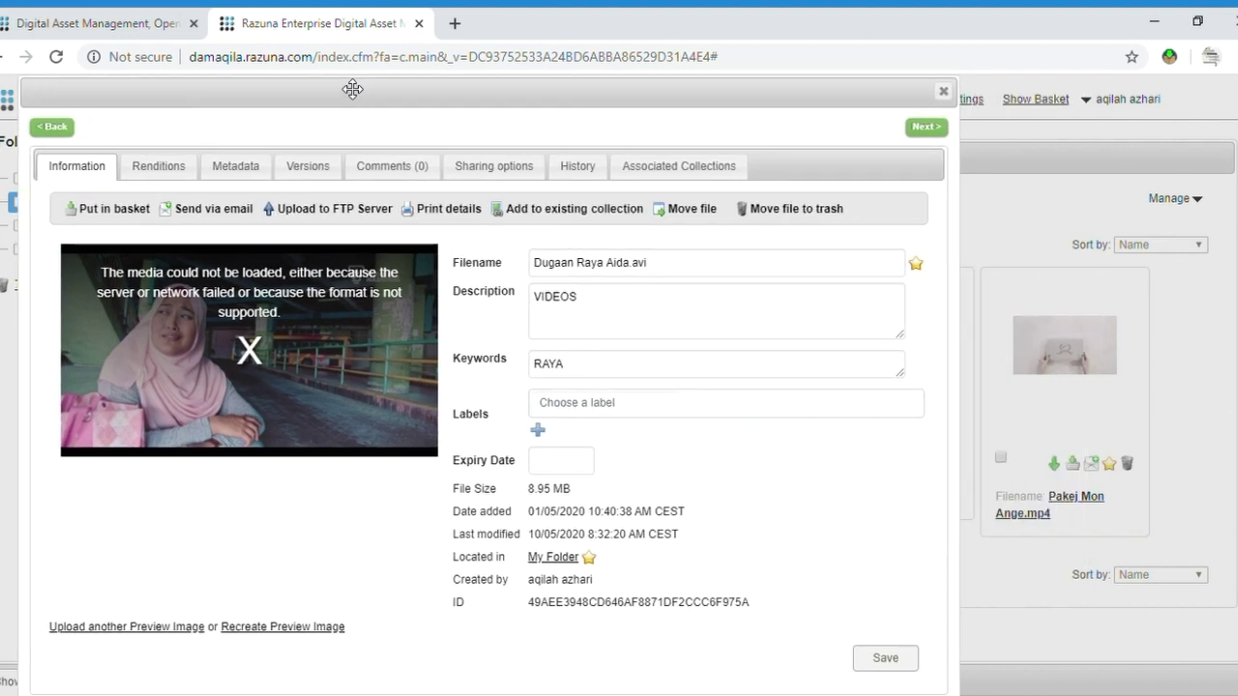
left_click(159, 167)
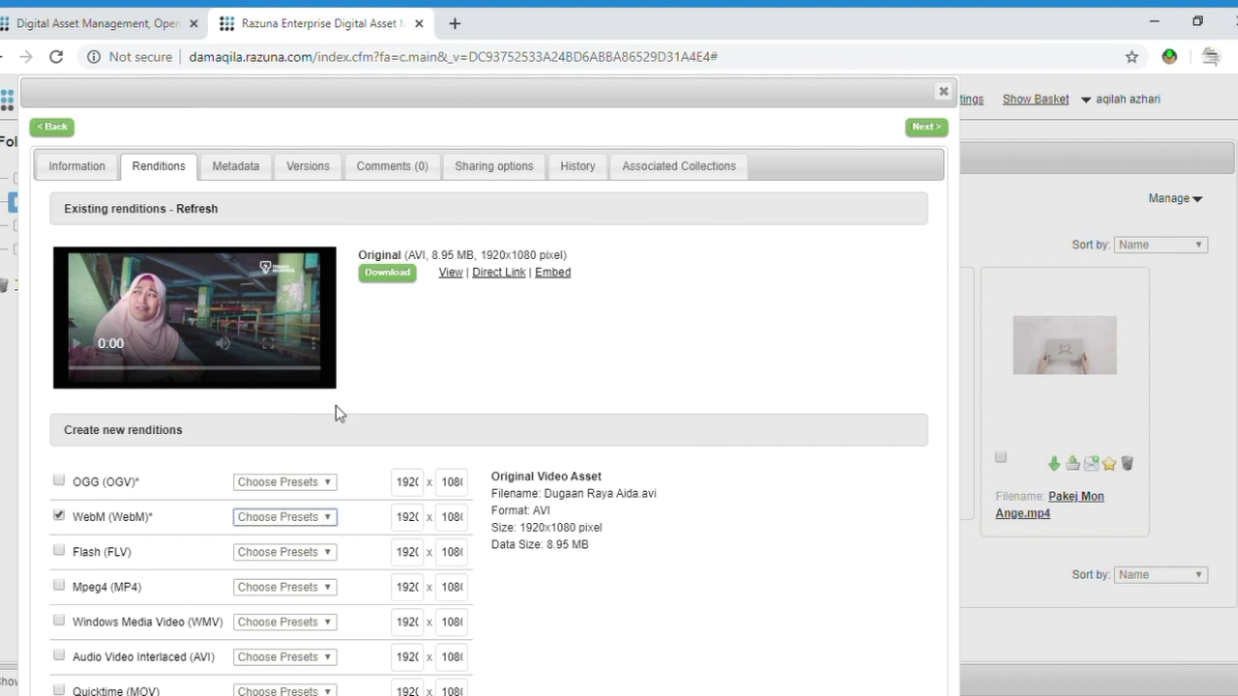
key("Down")
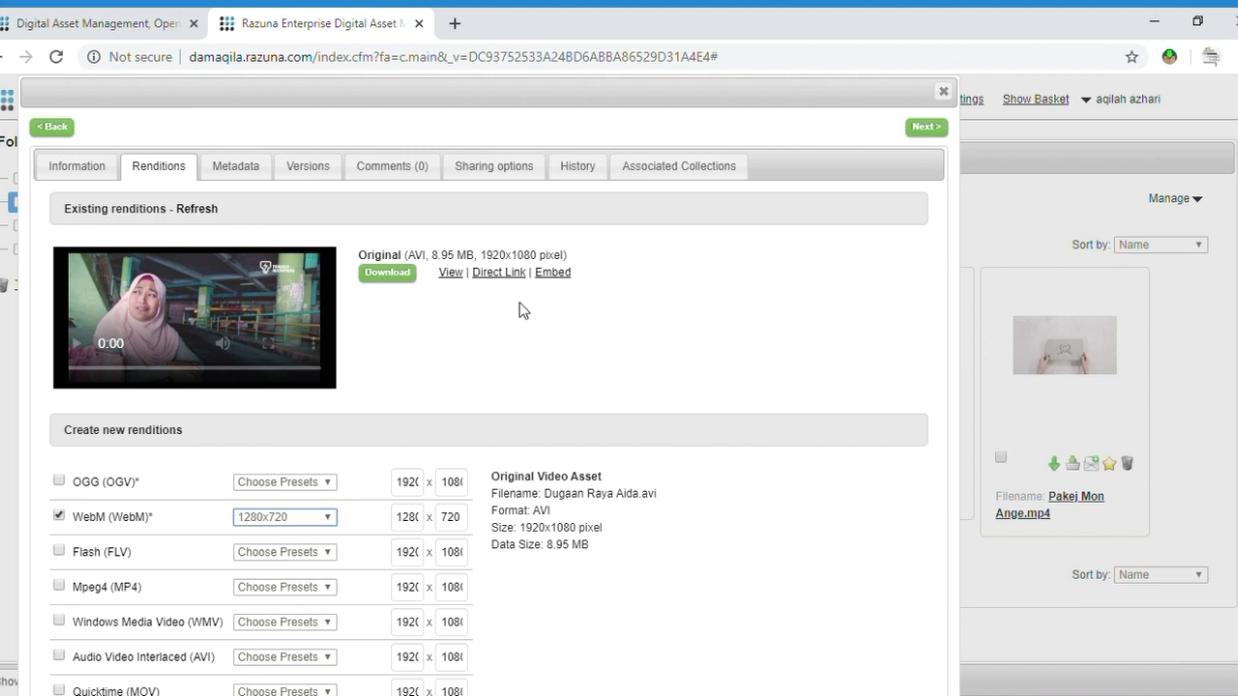
scroll(484, 387, "down", 4)
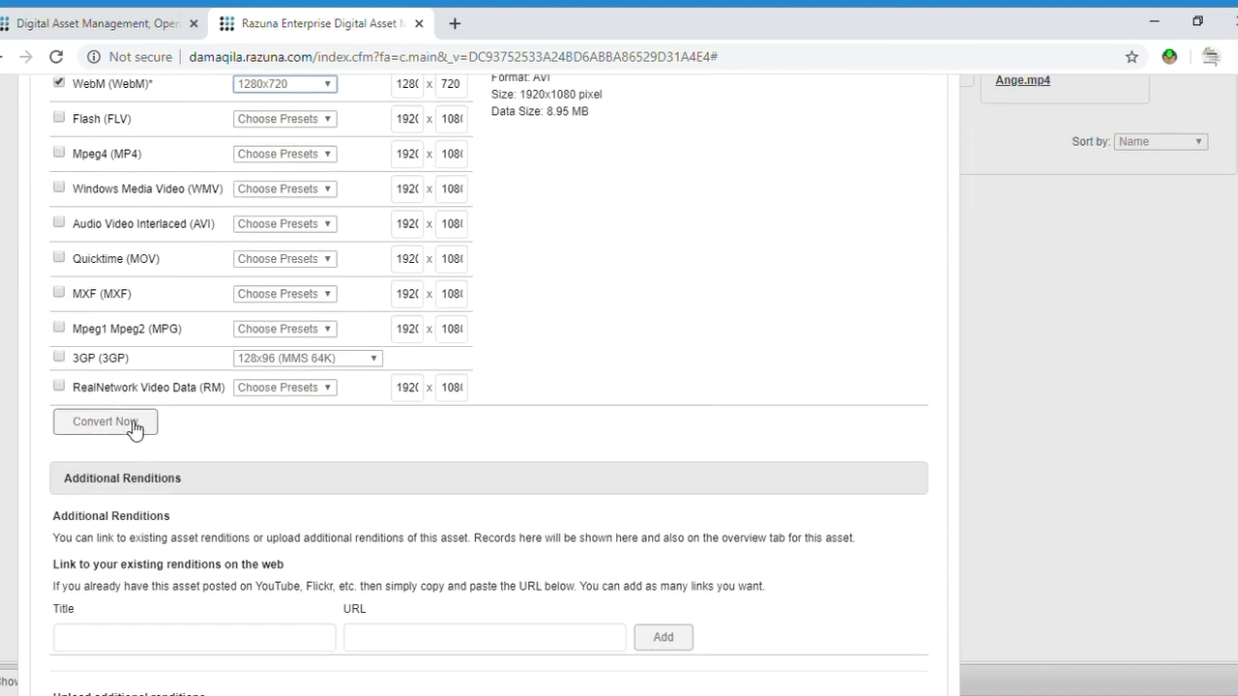
left_click(124, 426)
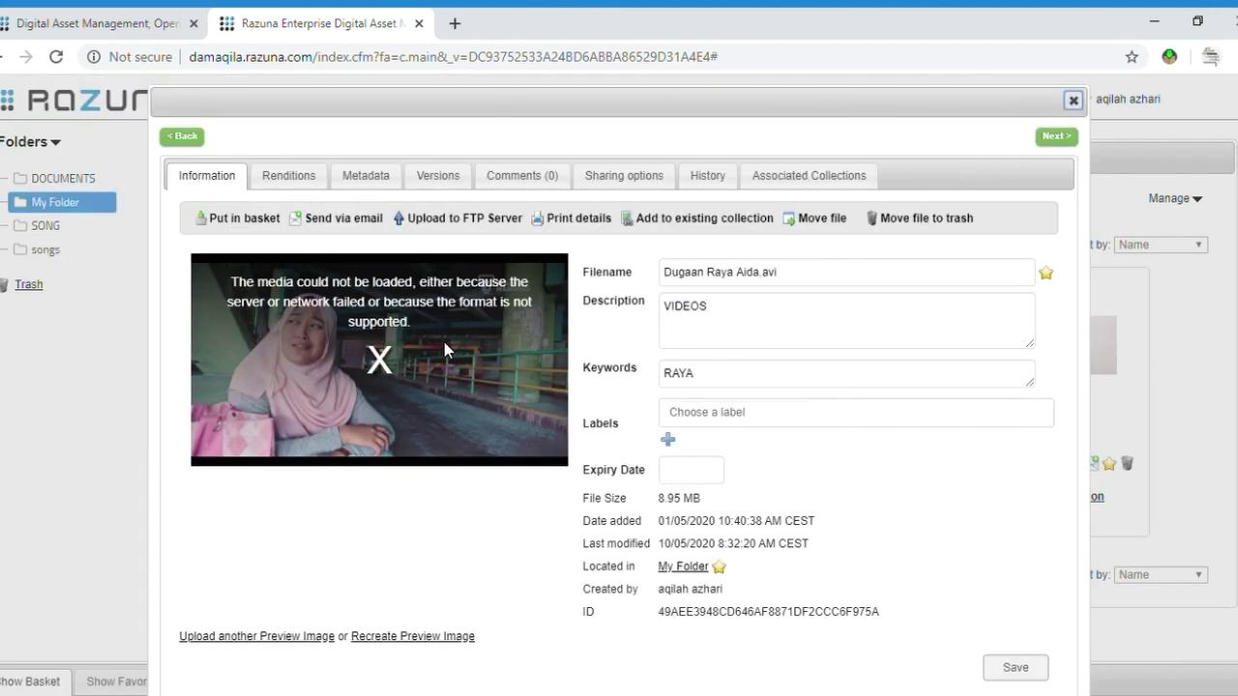
- Play the WebM rendition of Dugaan Raya Aida.avi and close the asset's details
left_click(307, 179)
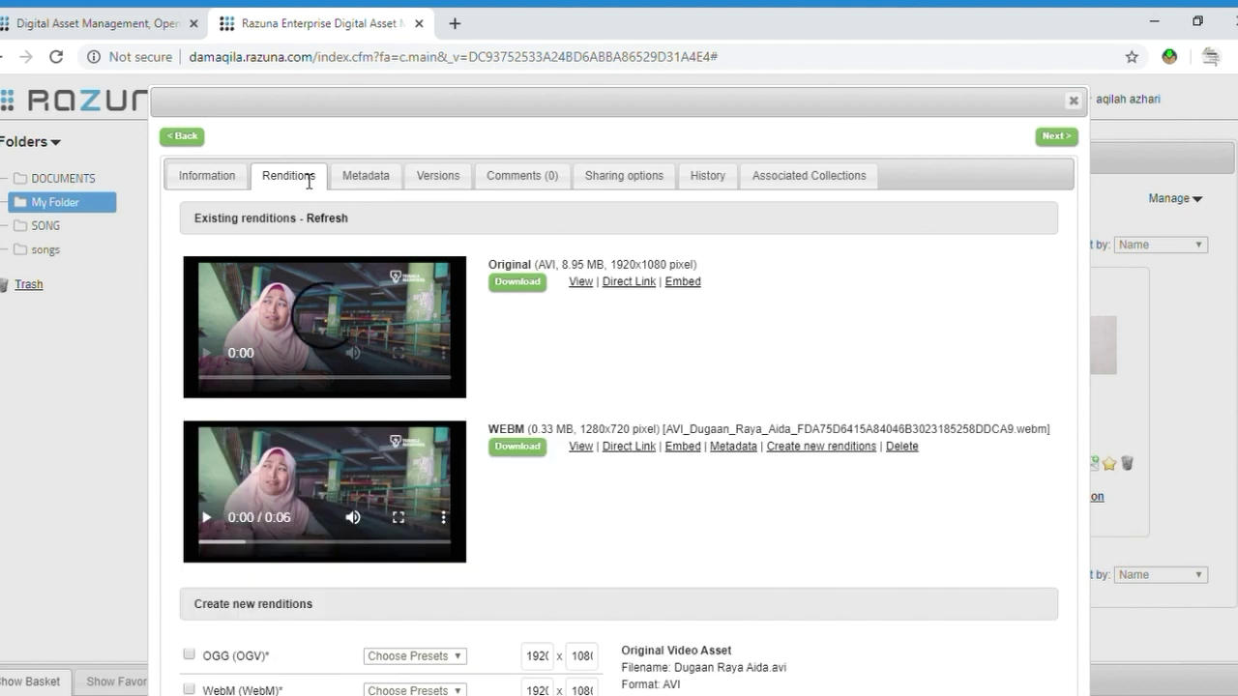
left_click(207, 520)
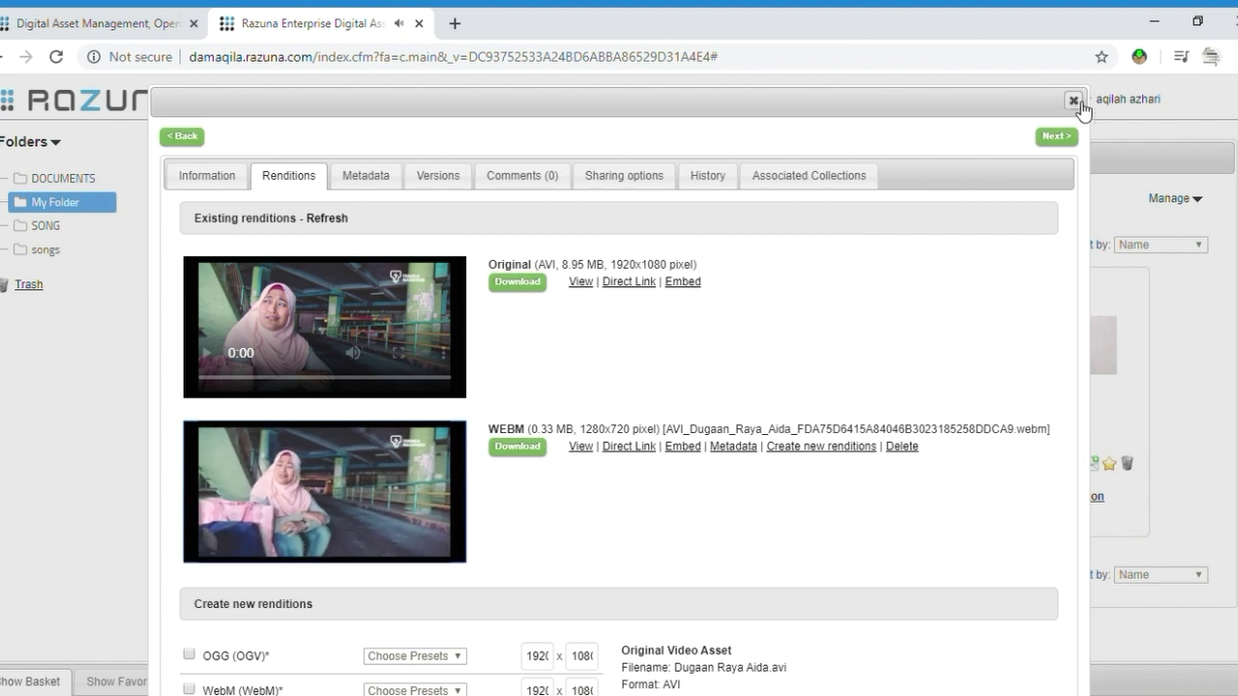
left_click(1072, 101)
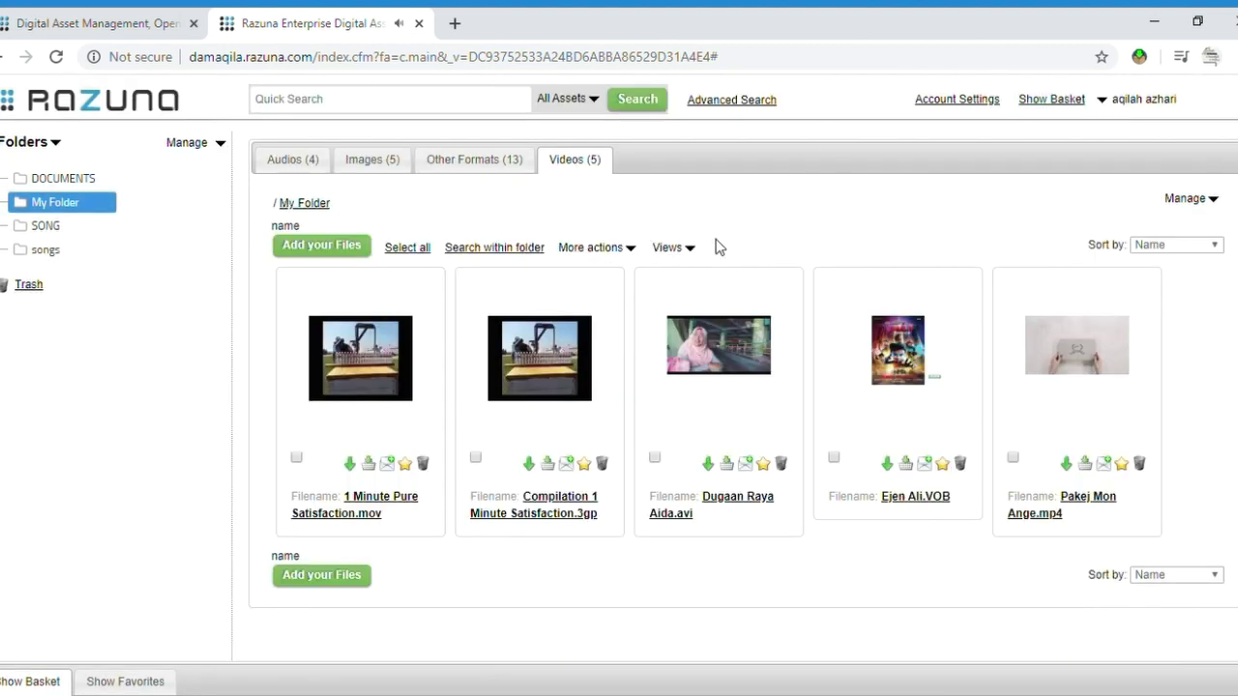
- Select the video Dugaan Raya Aida.avi in My Folder and view the form for sending it via email
left_click(655, 460)
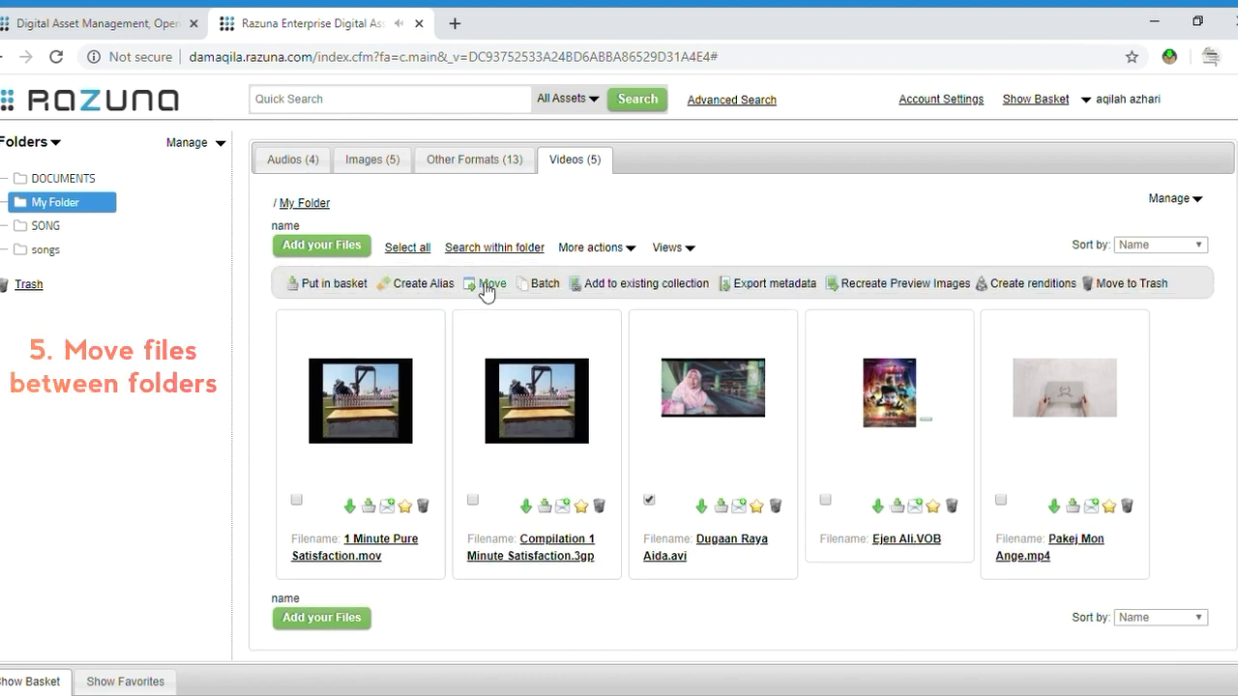
left_click(741, 506)
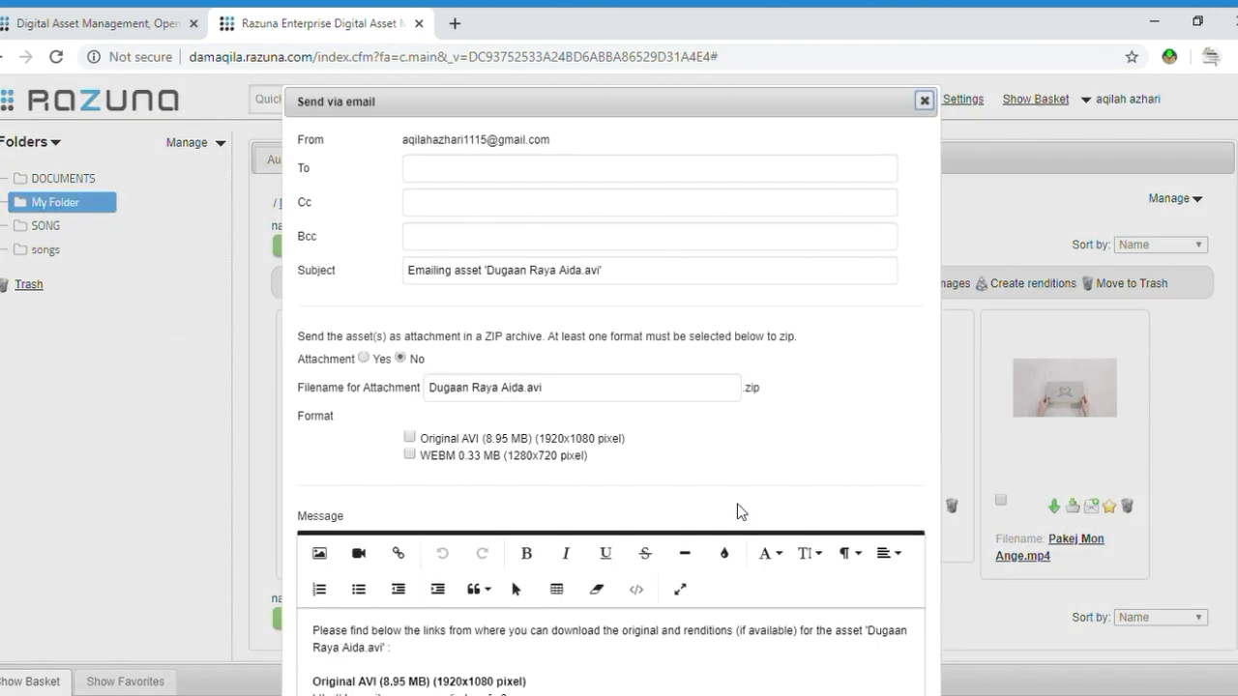
scroll(619, 387, "down", 2)
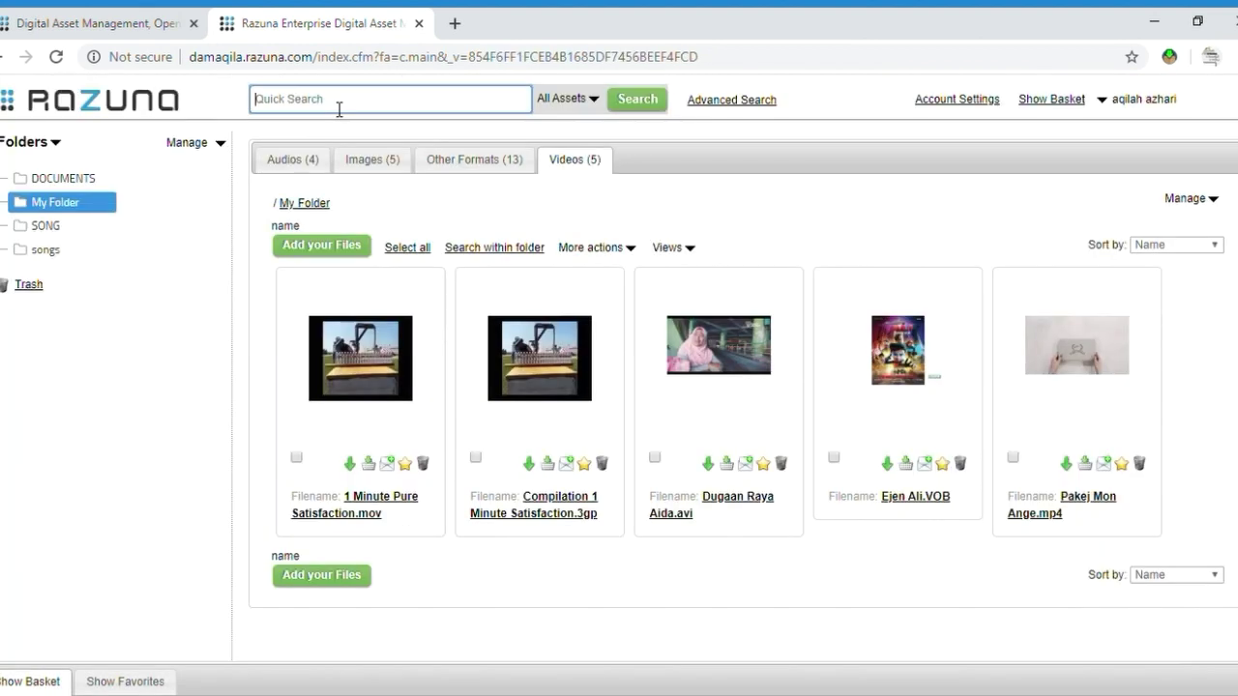
- Search all assets by the keyword "vivy"
type("v")
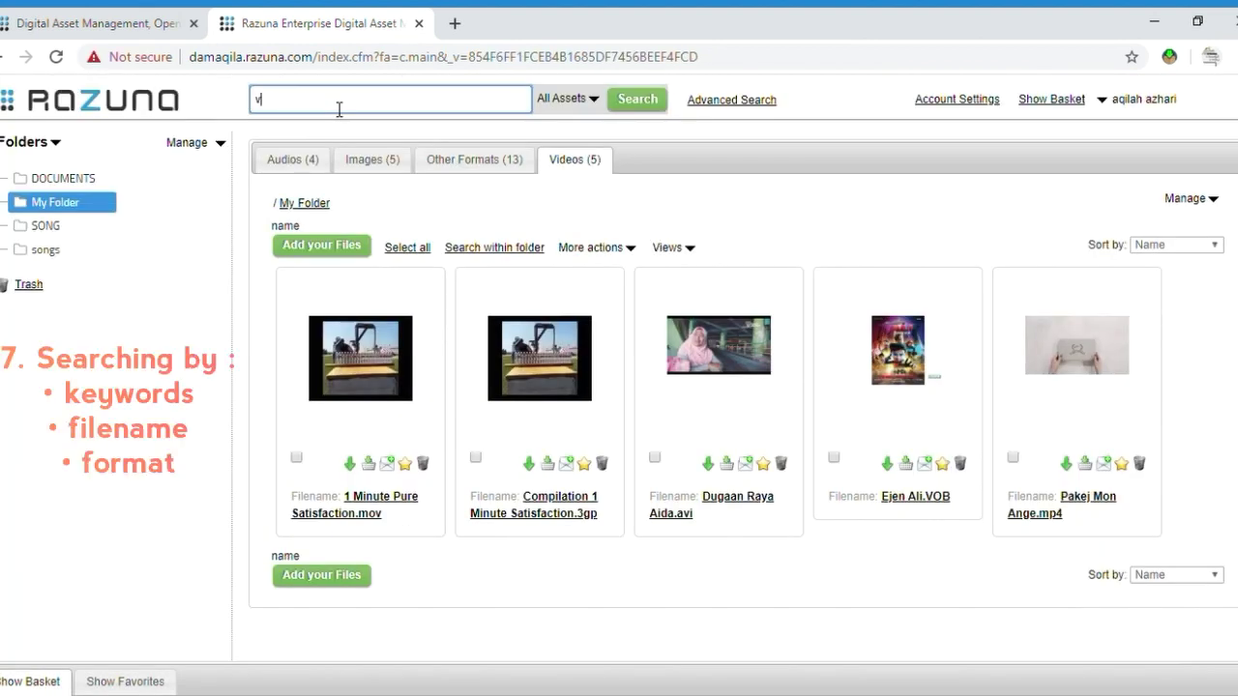
type("ivy")
key("Return")
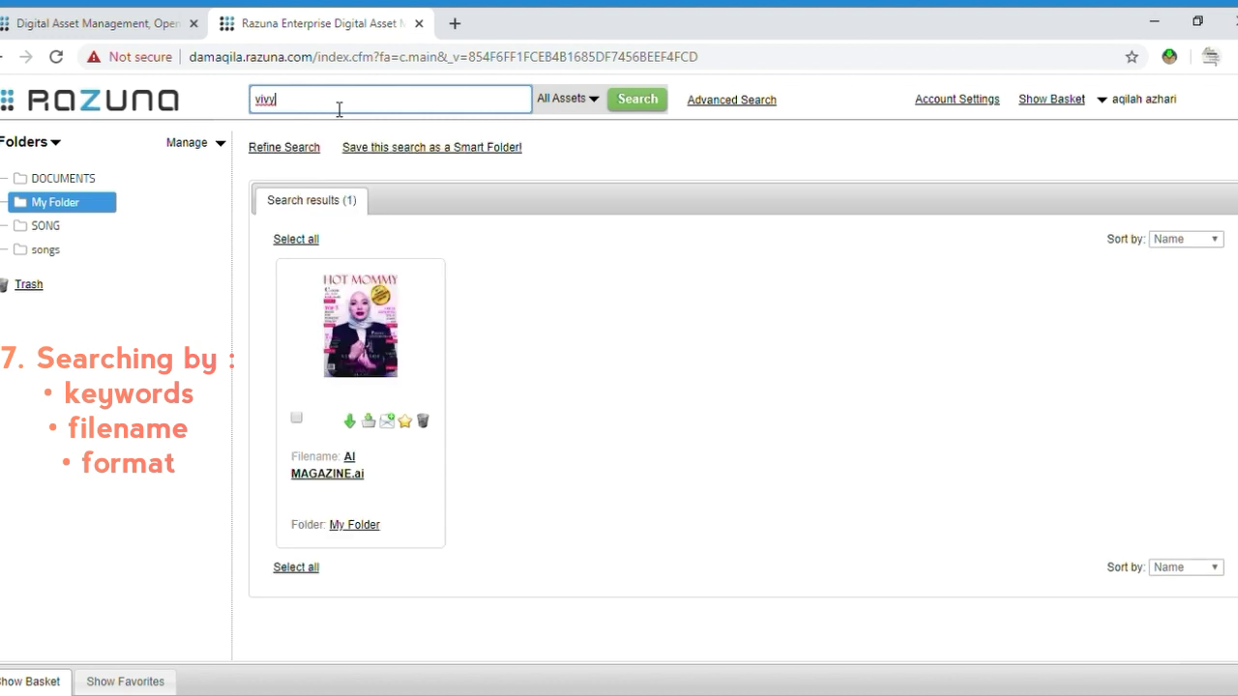
- Search all assets by the format "mp3" and return to the Razuna home page
key("BackSpace")
key("BackSpace")
key("BackSpace")
key("BackSpace")
type("mp")
key("Return")
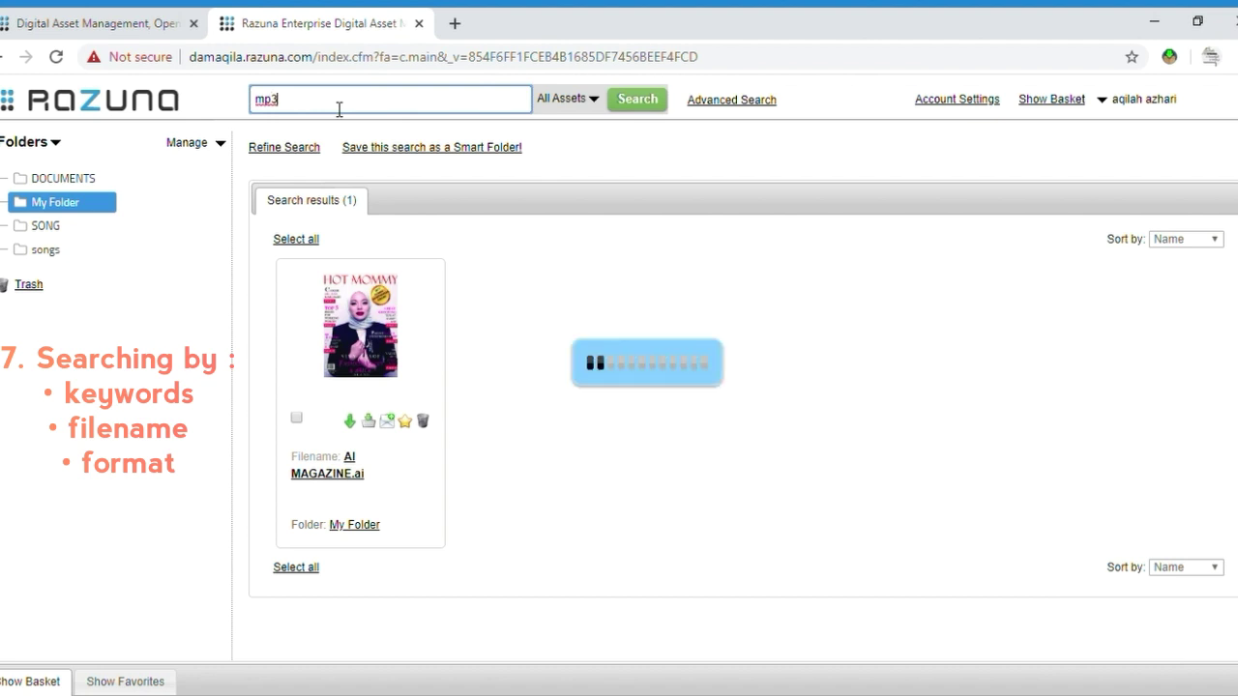
left_click(763, 310)
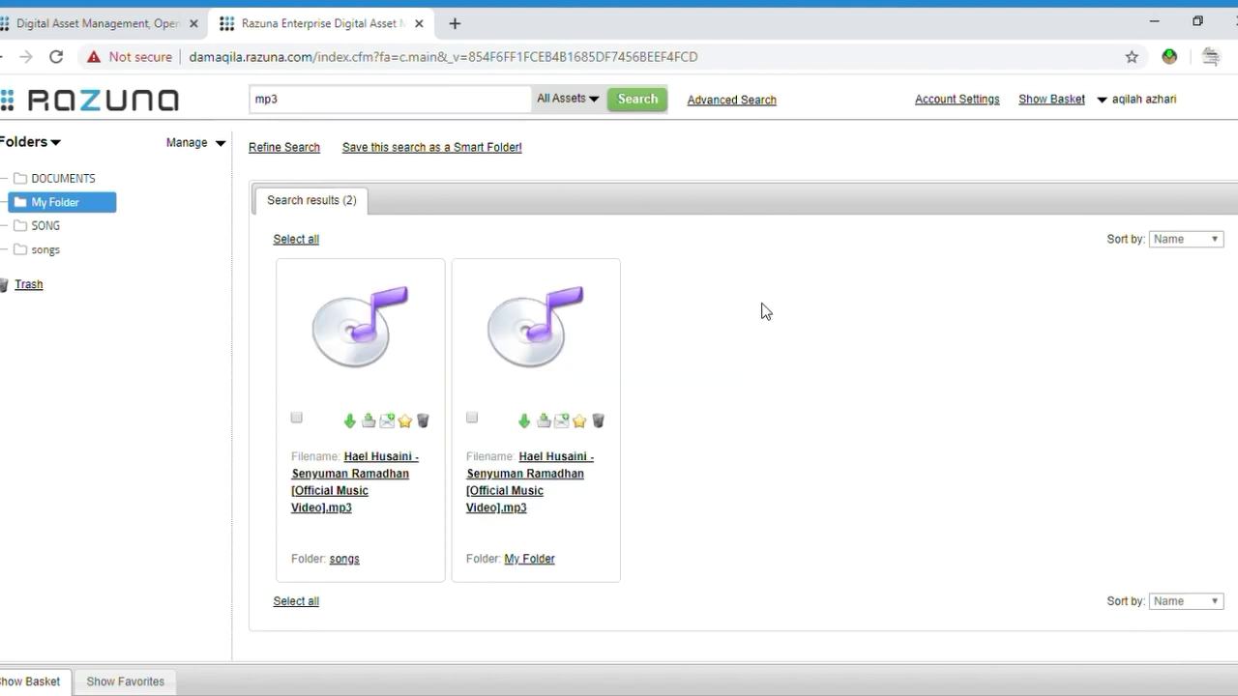
left_click(106, 103)
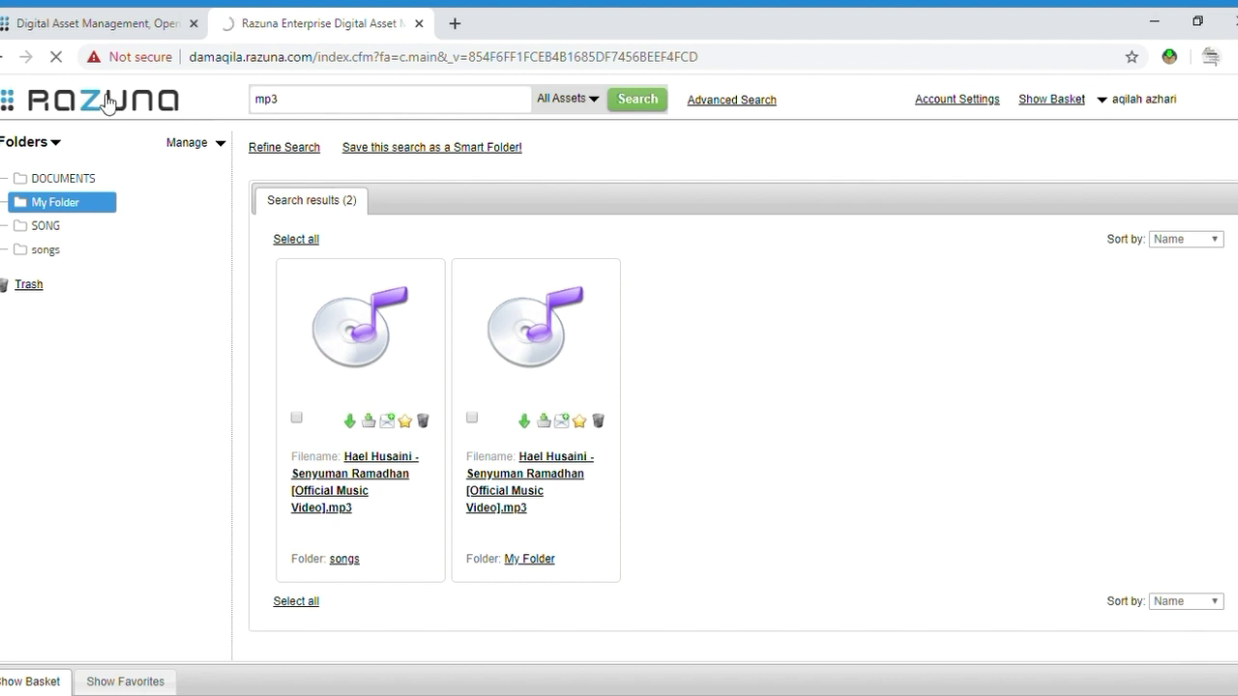